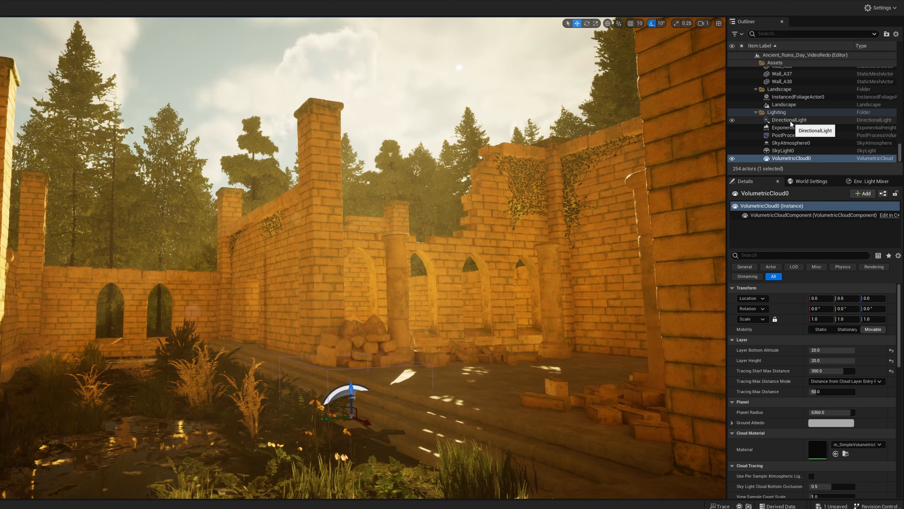
Delete all six lighting actors in the Lighting folder, from DirectionalLight through VolumetricCloud0
shift+click(790, 121)
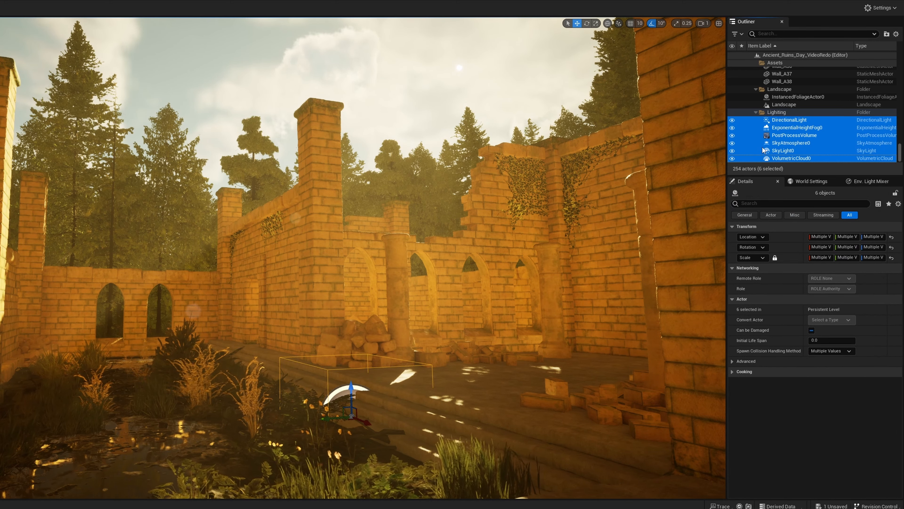
key(Delete)
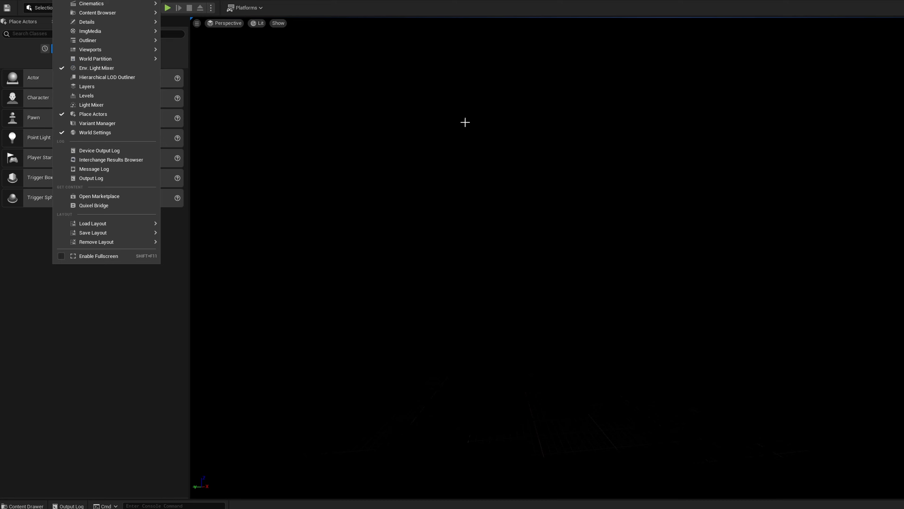
Open the Env. Light Mixer and dock it alongside Details and World Settings
click(80, 69)
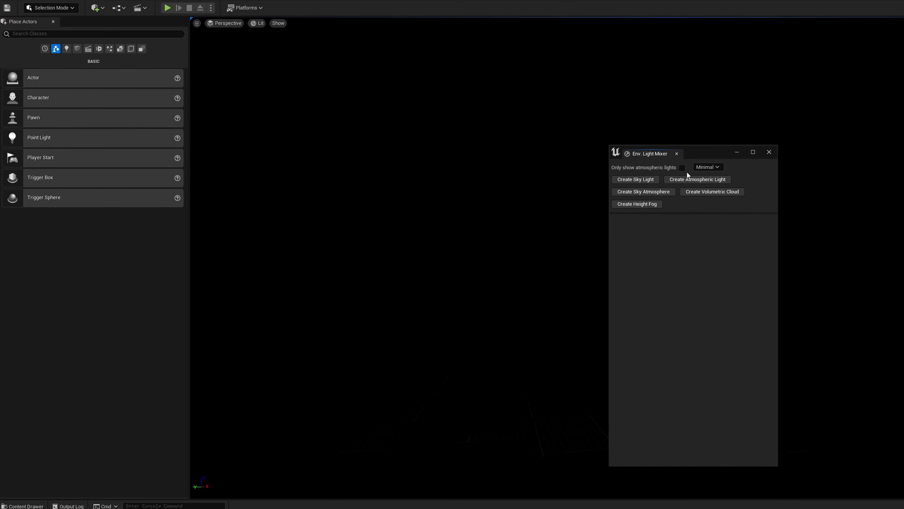
drag(631, 156, 897, 199)
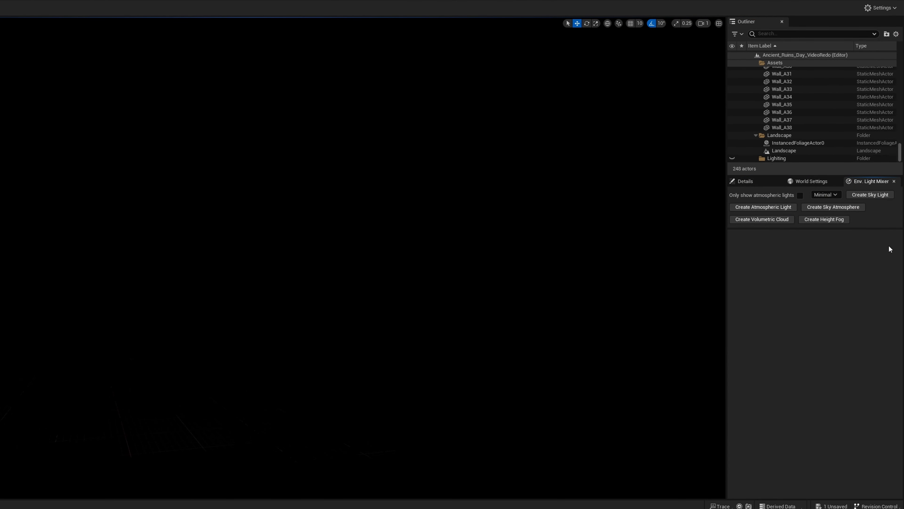
Create a sky light, sky atmosphere, atmospheric light, volumetric cloud and height fog, and move them into the Lighting folder
click(872, 195)
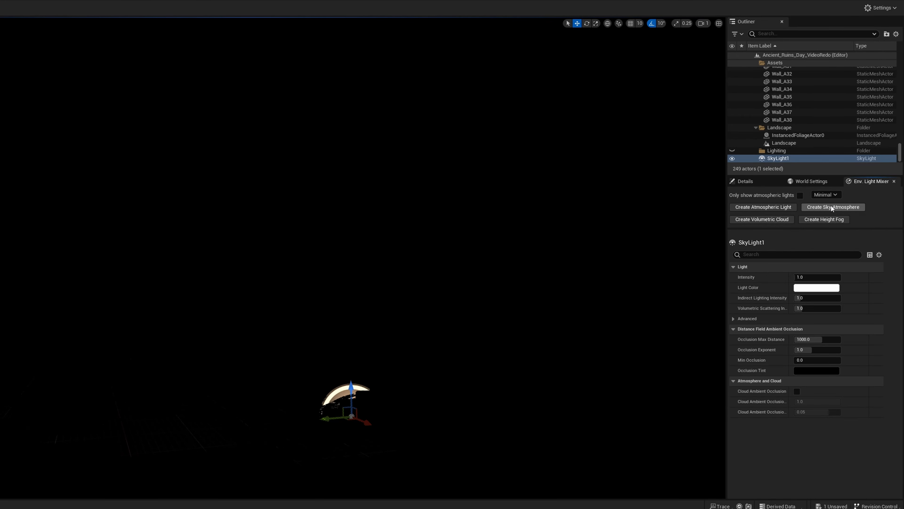
click(833, 206)
click(822, 208)
click(795, 207)
click(818, 207)
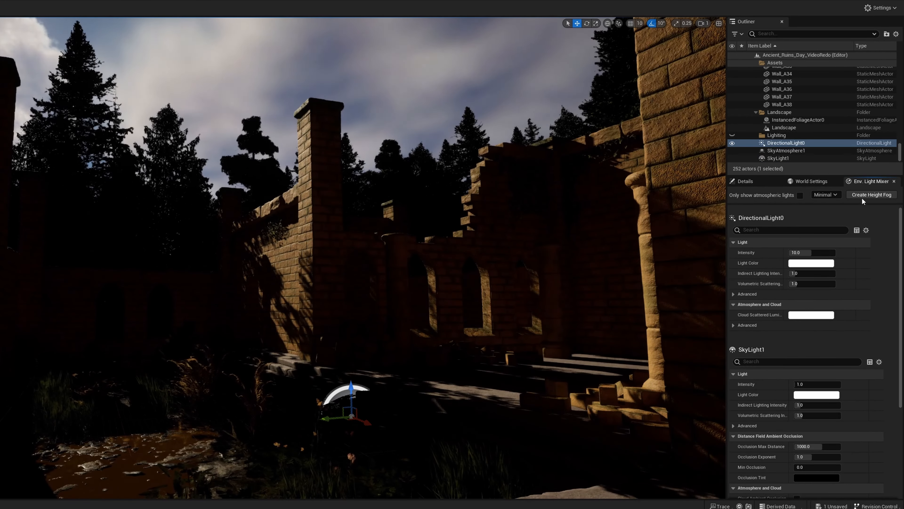
scroll(798, 128, down, 2)
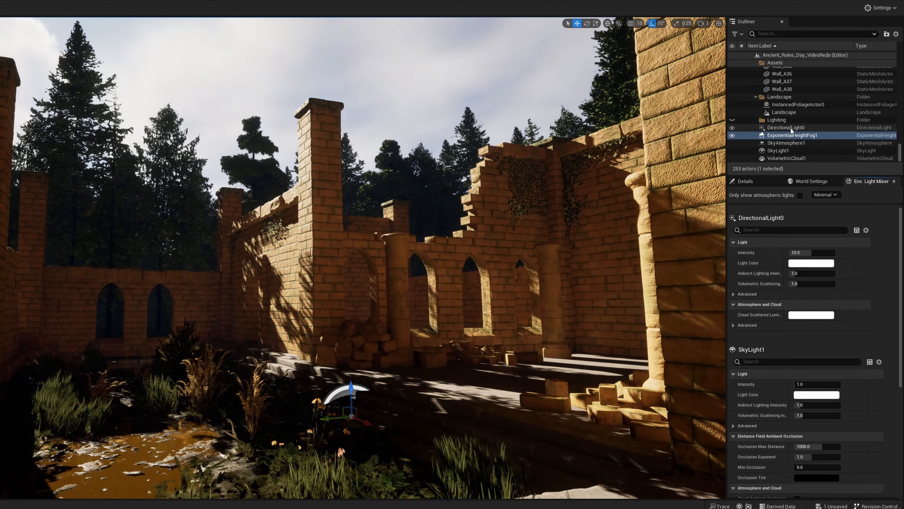
click(791, 128)
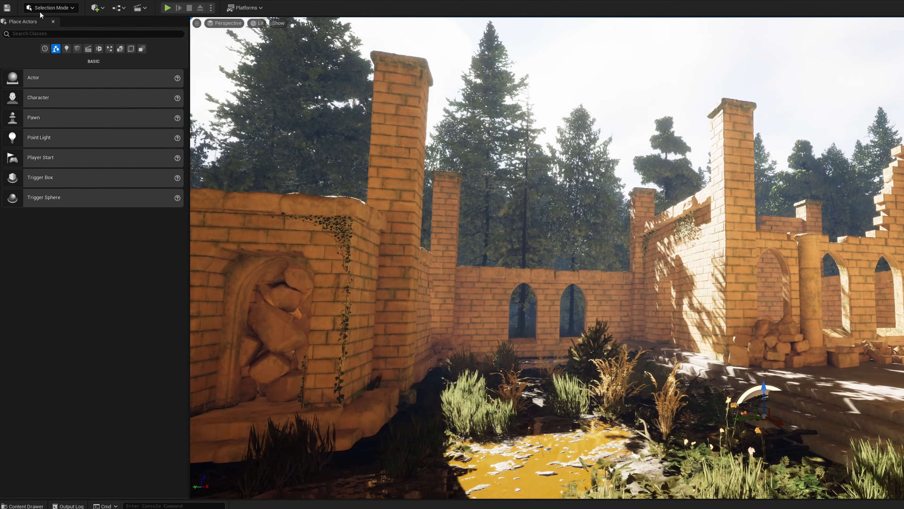
Find the post process volume among the placeable actors, add it to the level, and reset its location
click(54, 34)
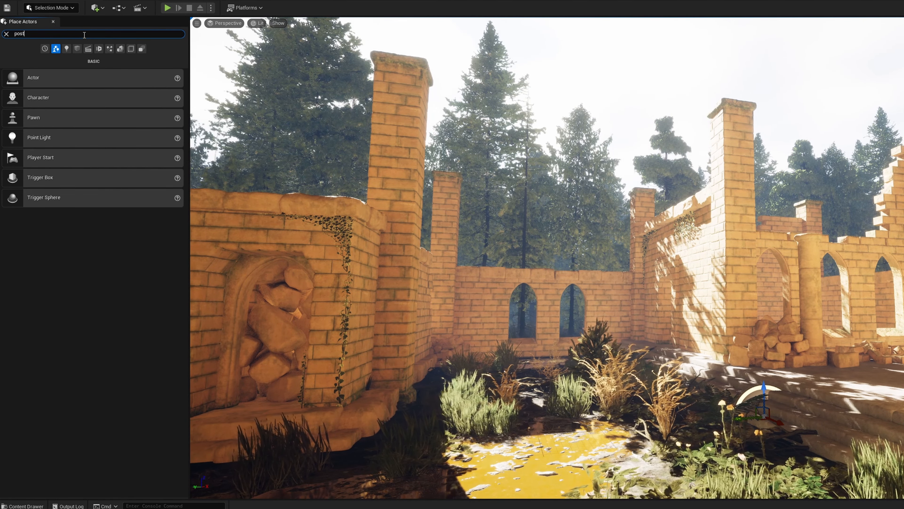
text(post)
drag(79, 59, 701, 320)
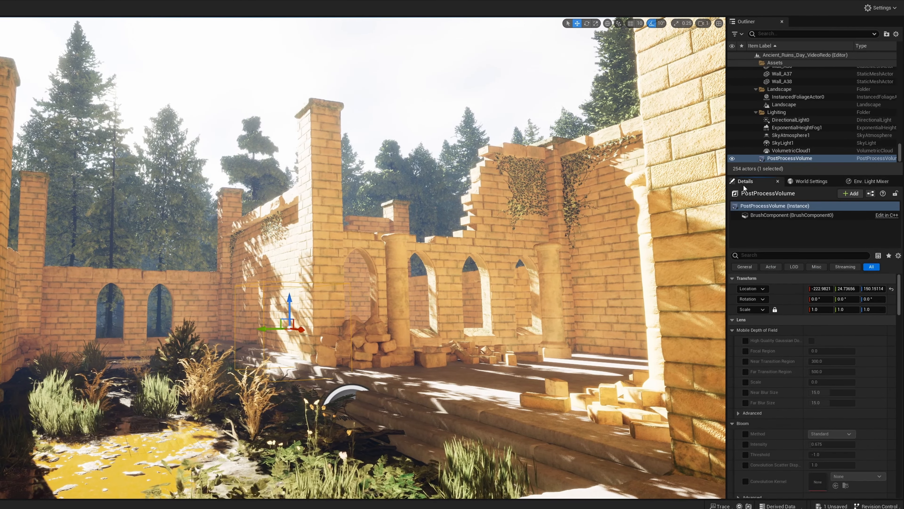
click(892, 288)
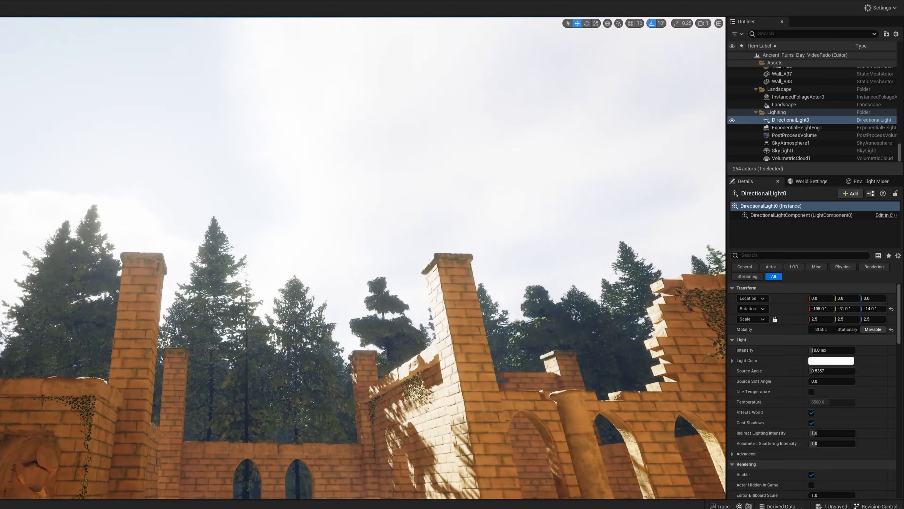
Swing the sun of DirectionalLight0 around interactively in the viewport to about -29° on Y and 38° on Z
mouse_move(363, 249)
right_down()
mouse_move(342, 249)
mouse_move(363, 266)
right_up()
key(ctrl+l)
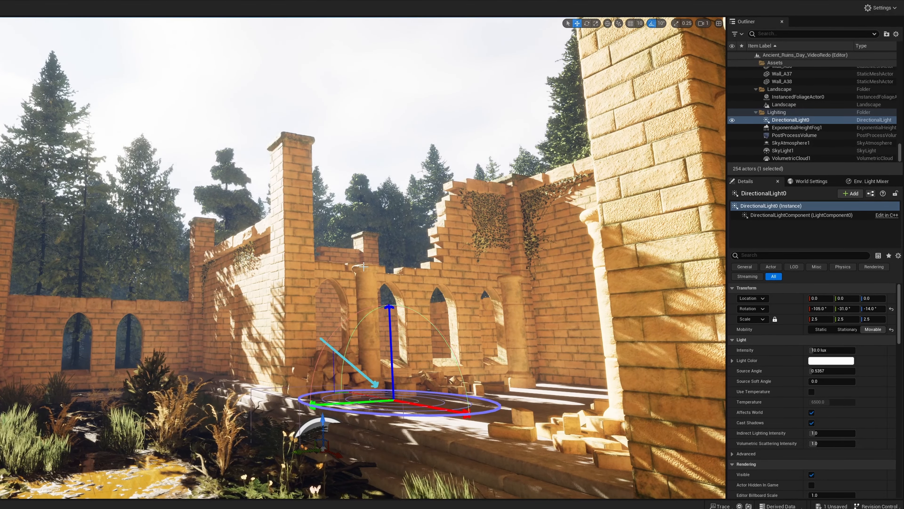
key(ctrl+l)
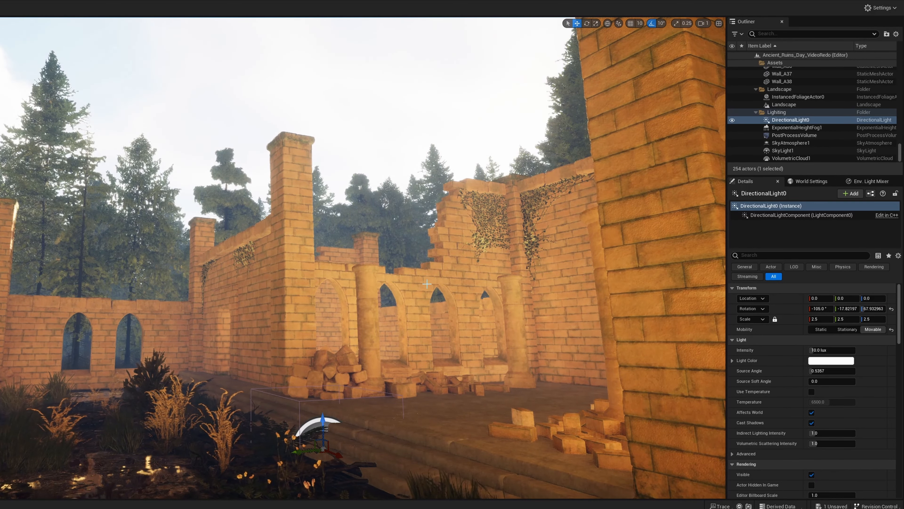
key(ctrl+l)
key(ctrl+l)
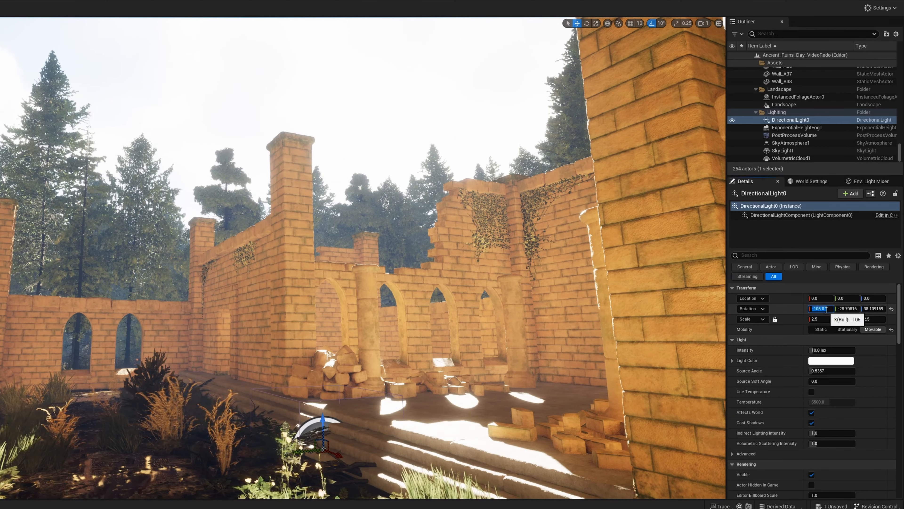
Set DirectionalLight0's rotation to -170° on X, -25° on Y and 43° on Z
click(816, 309)
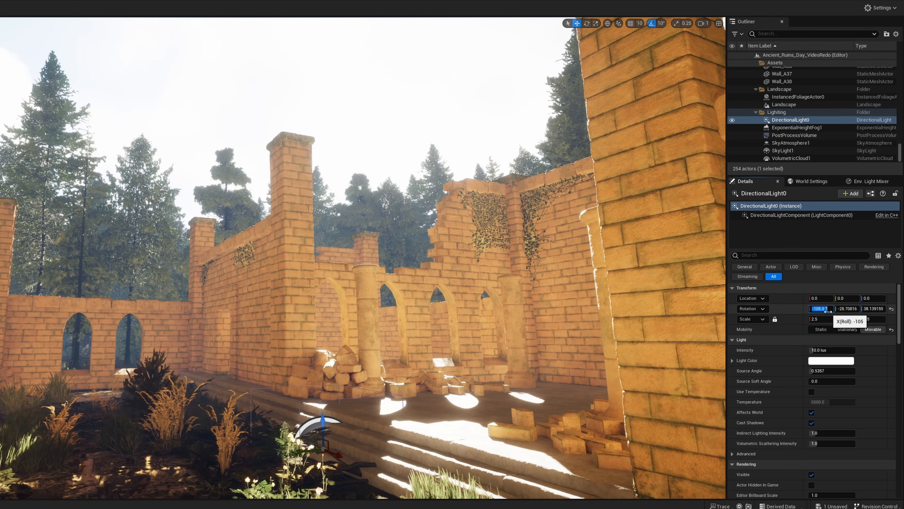
text(-1)
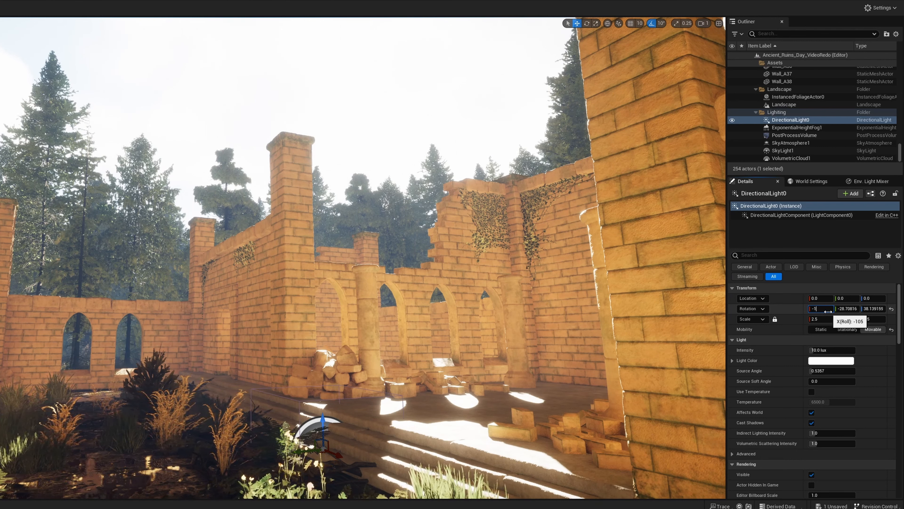
key(Return)
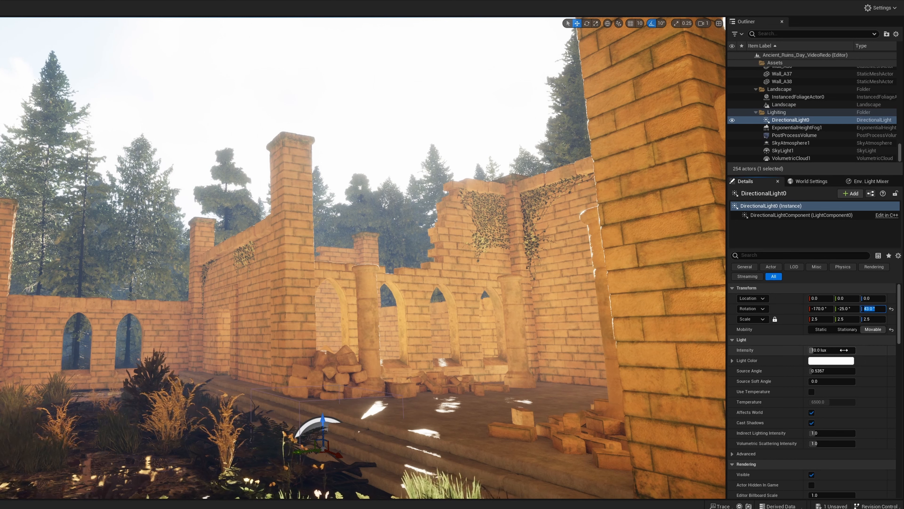
Set DirectionalLight0's intensity to 4 lux
click(827, 350)
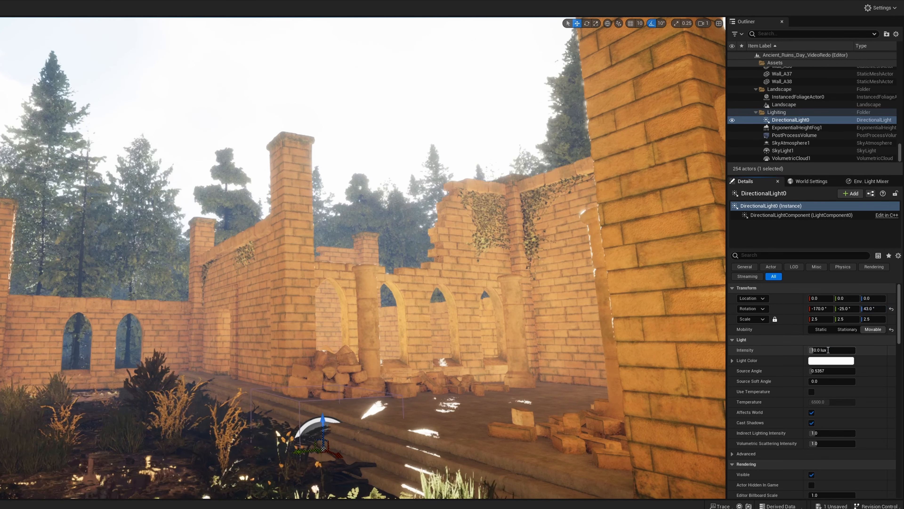
text(4)
key(Return)
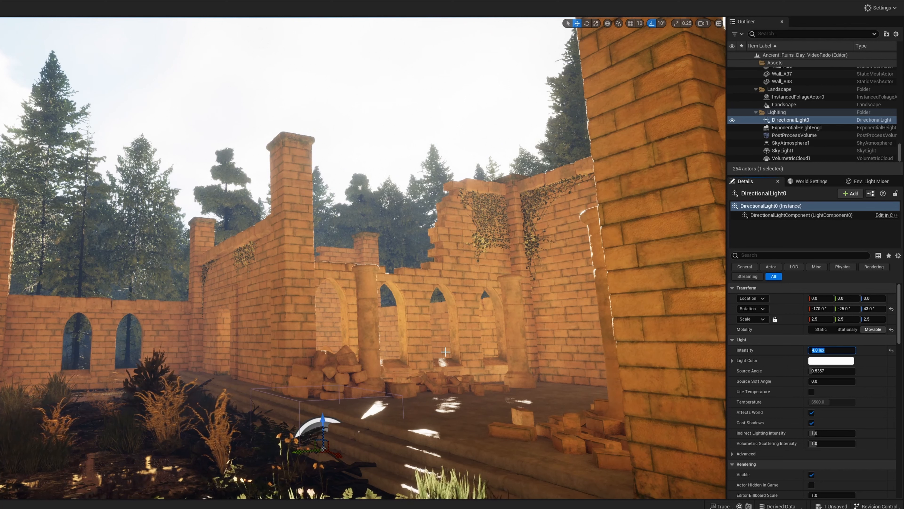
Change DirectionalLight0's light color to a warm pale yellow with hex sRGB FFF9E1FF
click(834, 362)
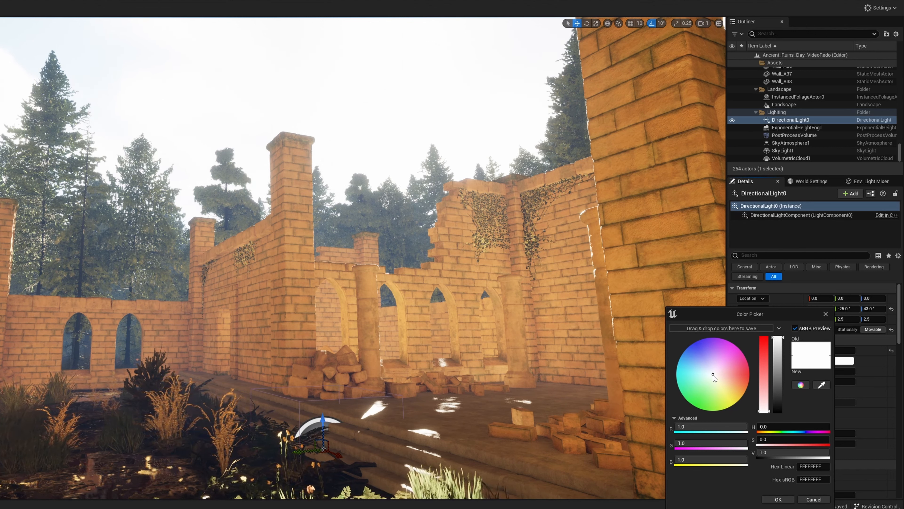
drag(714, 378, 753, 381)
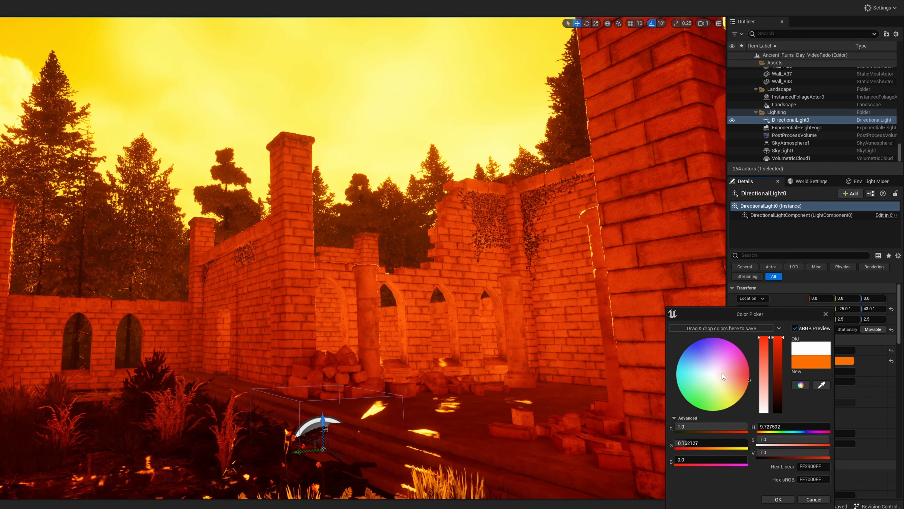
drag(720, 379, 717, 379)
drag(768, 401, 768, 393)
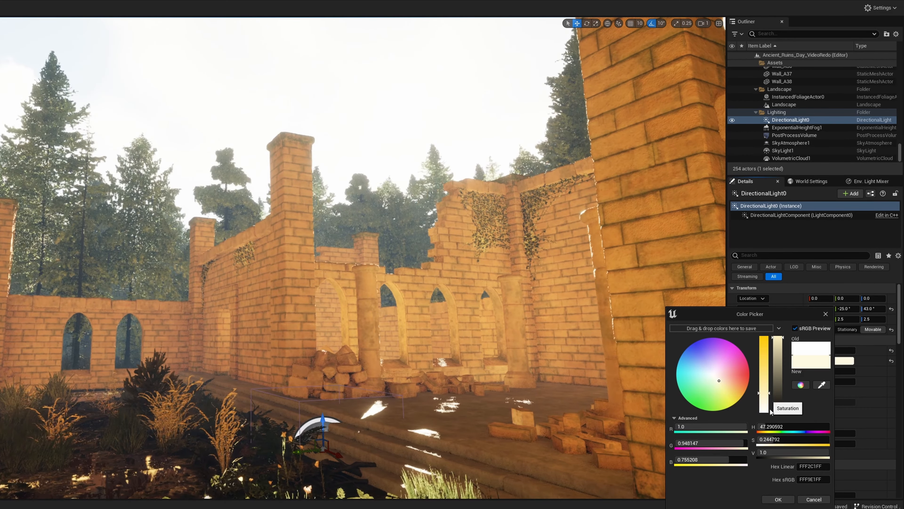
click(782, 501)
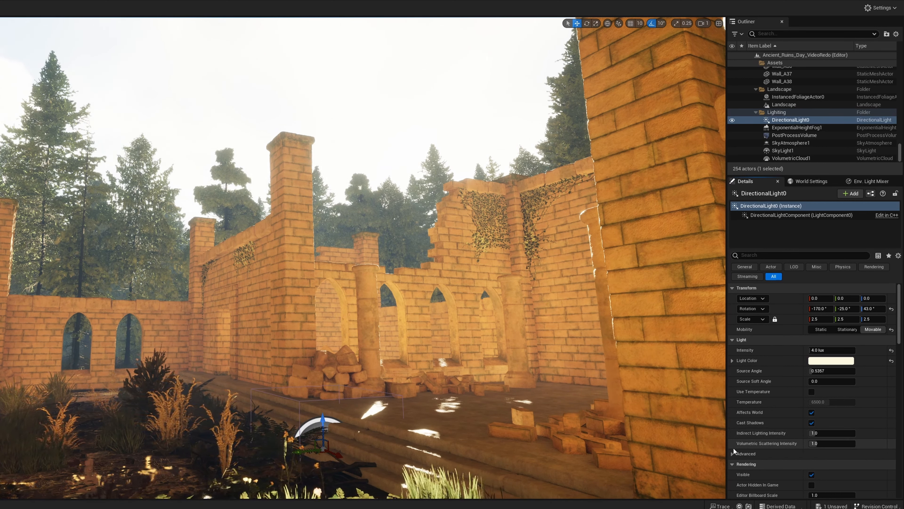
Set DirectionalLight0's indirect lighting intensity to 4 and its volumetric scattering intensity to 3
click(826, 433)
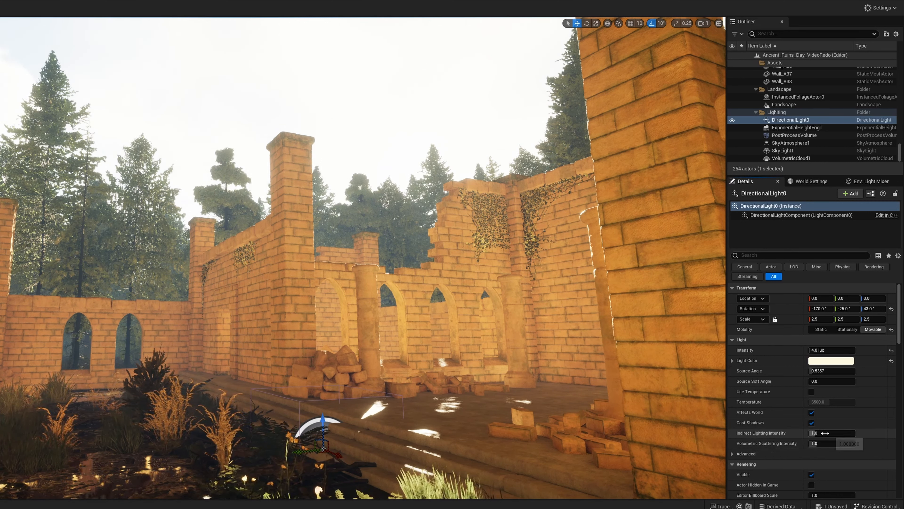
text(4)
click(825, 445)
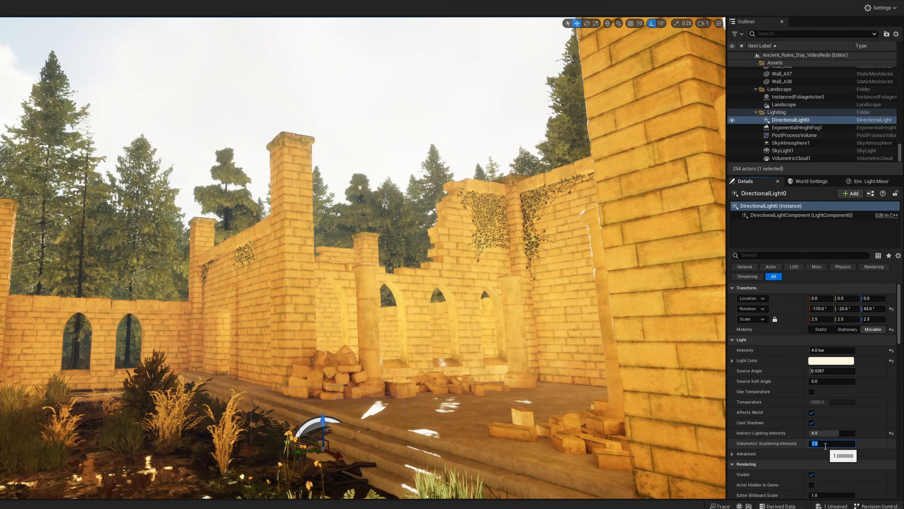
text(3)
click(477, 410)
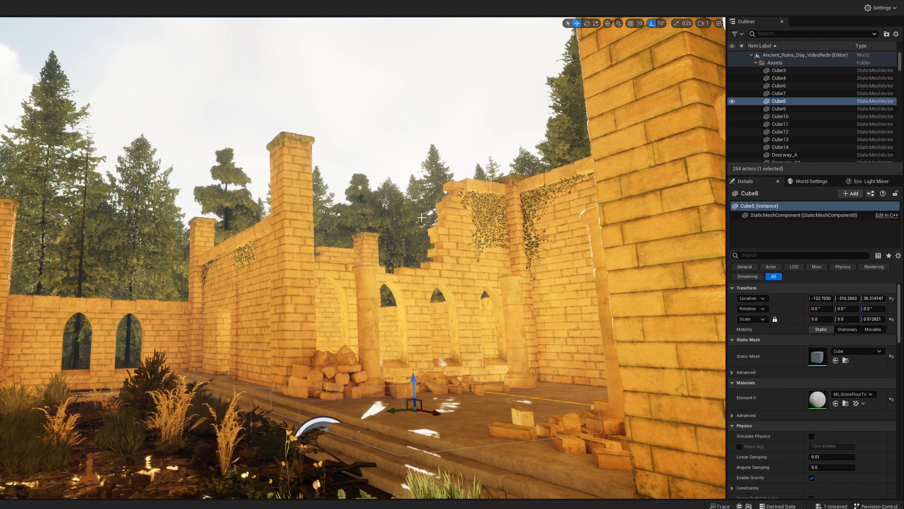
key(Escape)
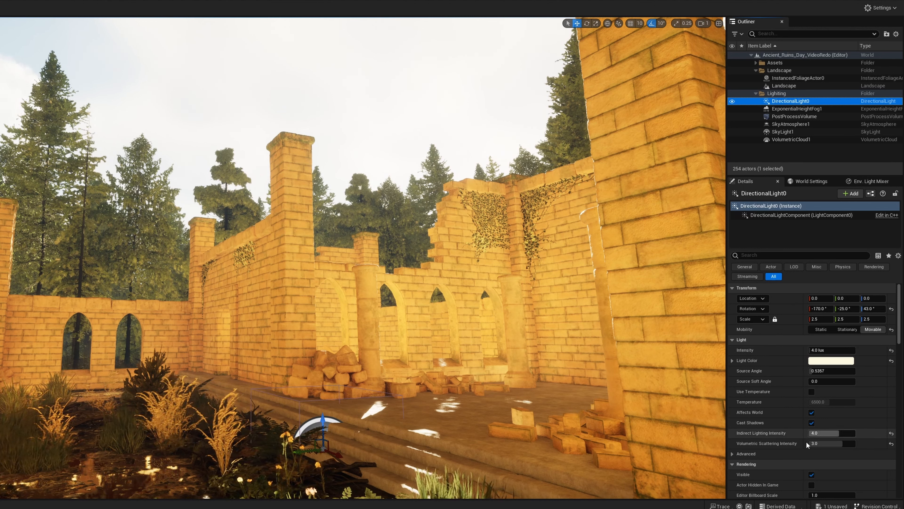
Try a higher fog density on ExponentialHeightFog1, reset it to default, and set the fog height falloff to 0.95
click(815, 111)
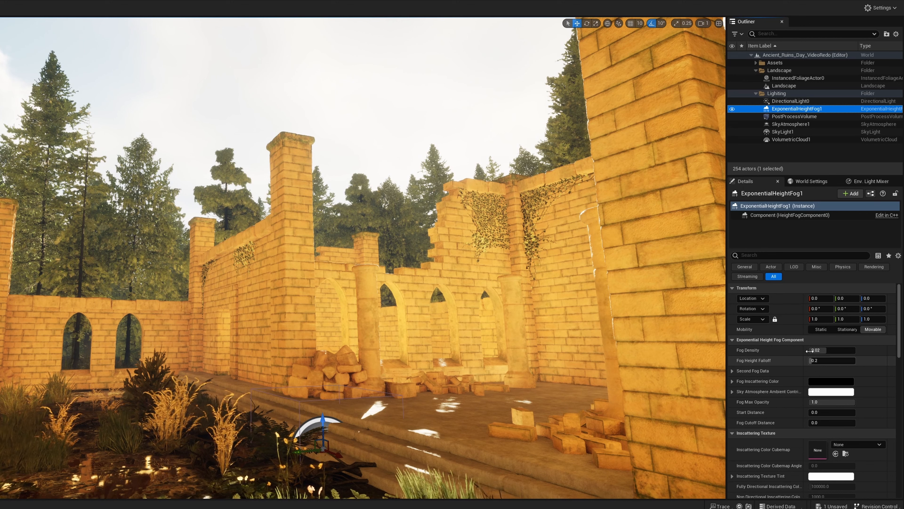
drag(825, 351, 845, 351)
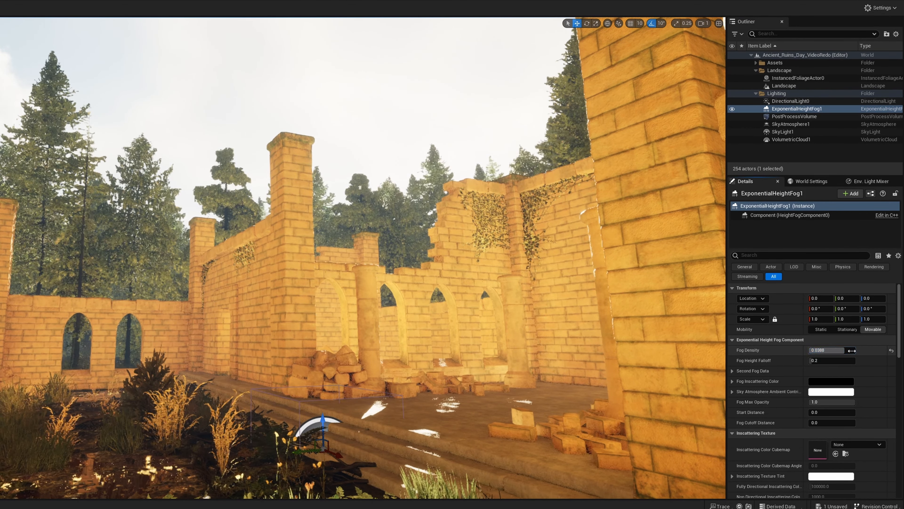
click(891, 350)
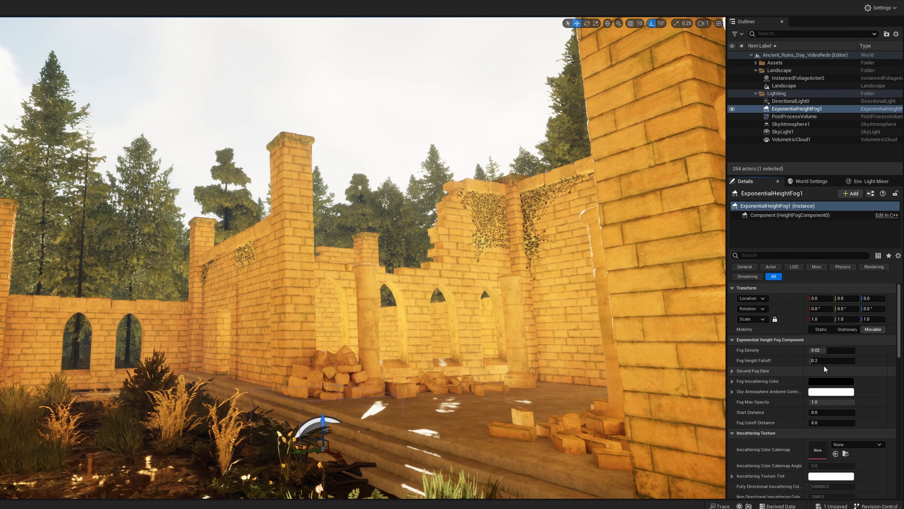
mouse_move(817, 361)
mouse_down()
mouse_move(841, 361)
mouse_move(824, 361)
mouse_up()
click(838, 362)
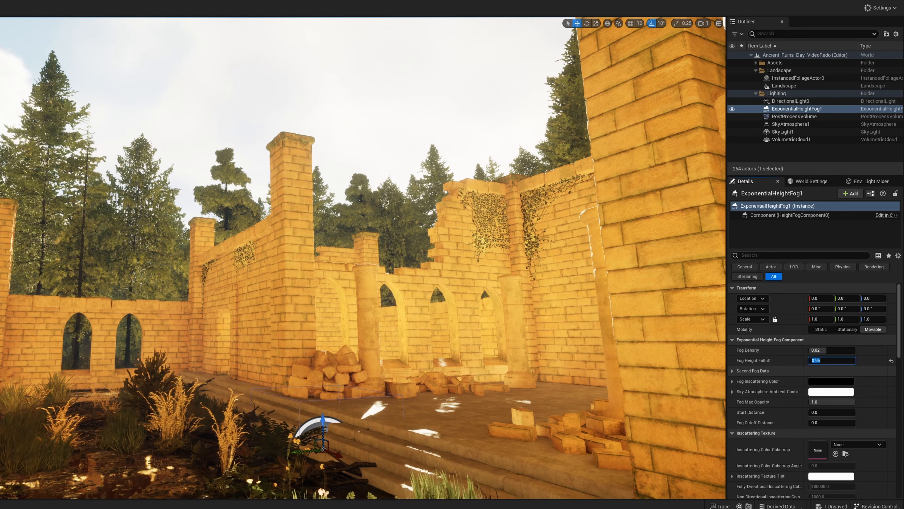
Enable volumetric fog on ExponentialHeightFog1 and inspect its effect across the ruins
scroll(797, 373, down, 3)
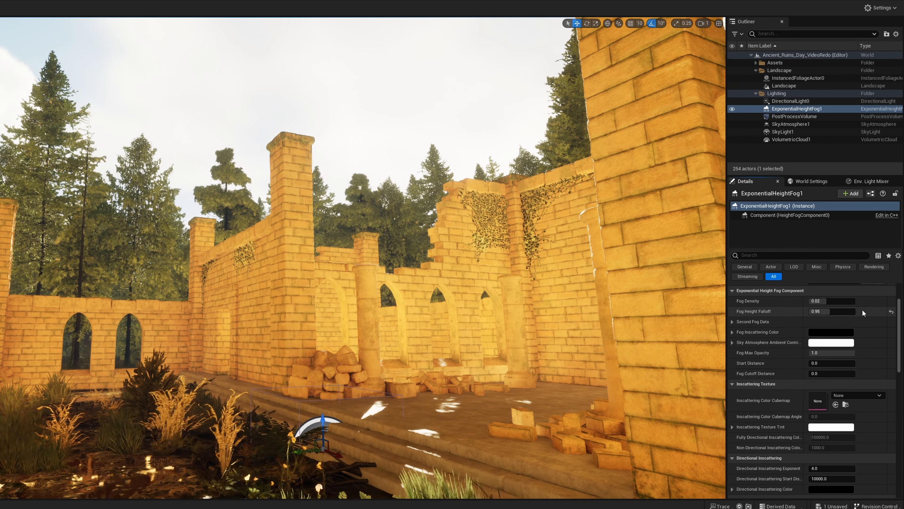
scroll(864, 312, down, 5)
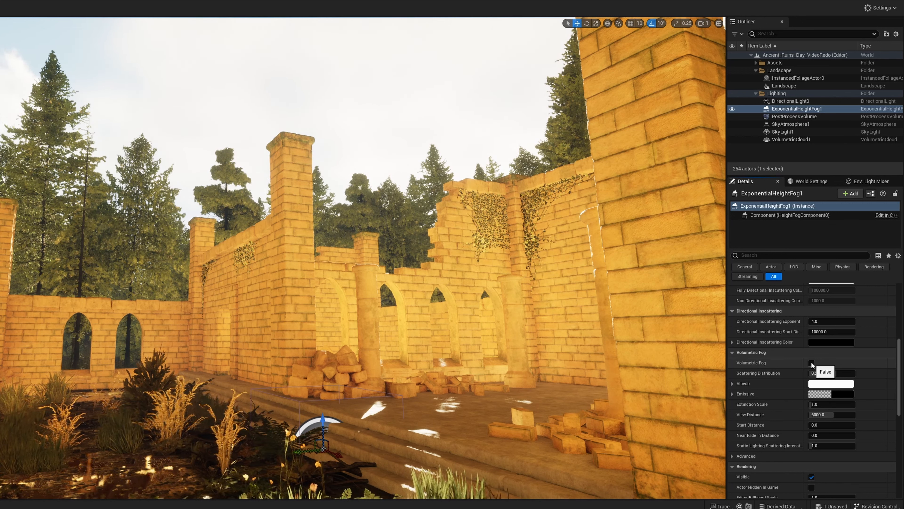
scroll(811, 364, up, 1)
click(812, 374)
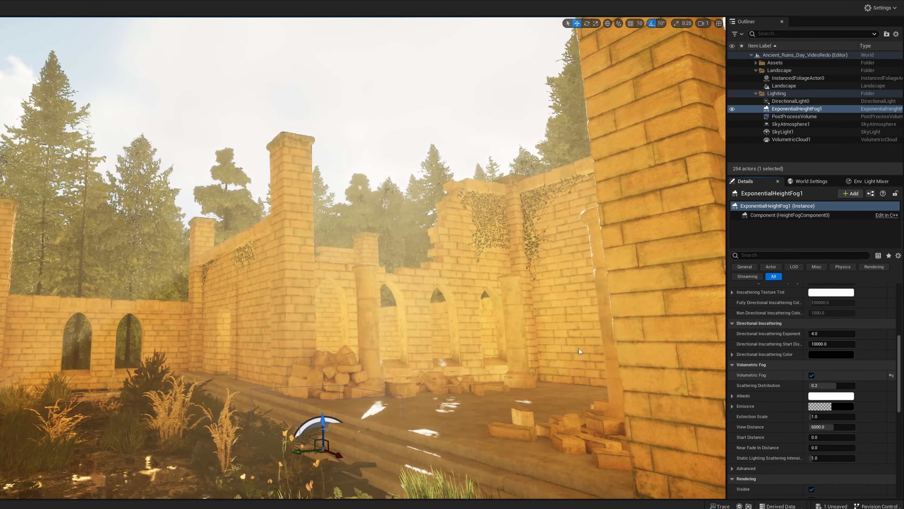
right_drag(385, 323, 350, 326)
scroll(402, 318, down, 5)
scroll(420, 322, down, 1)
scroll(397, 319, up, 2)
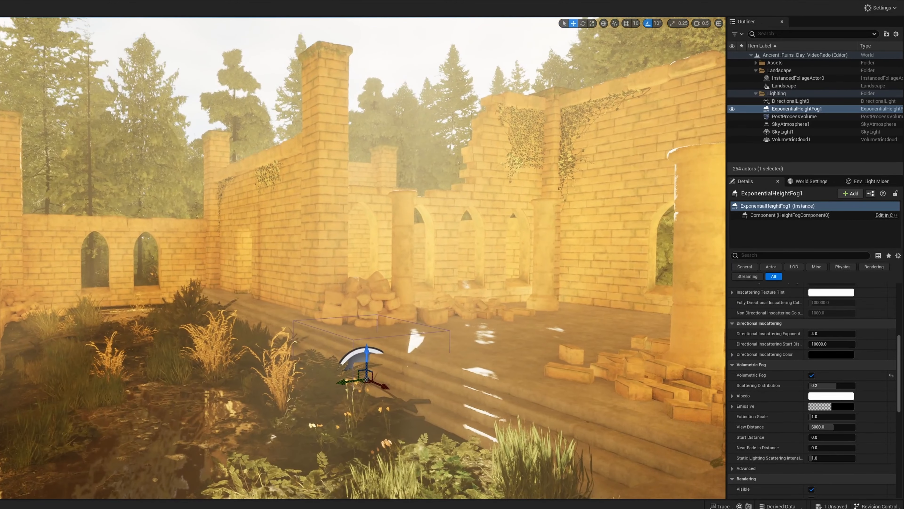
Enable Infinite Extent (Unbound) on the PostProcessVolume so it affects the whole level
click(802, 118)
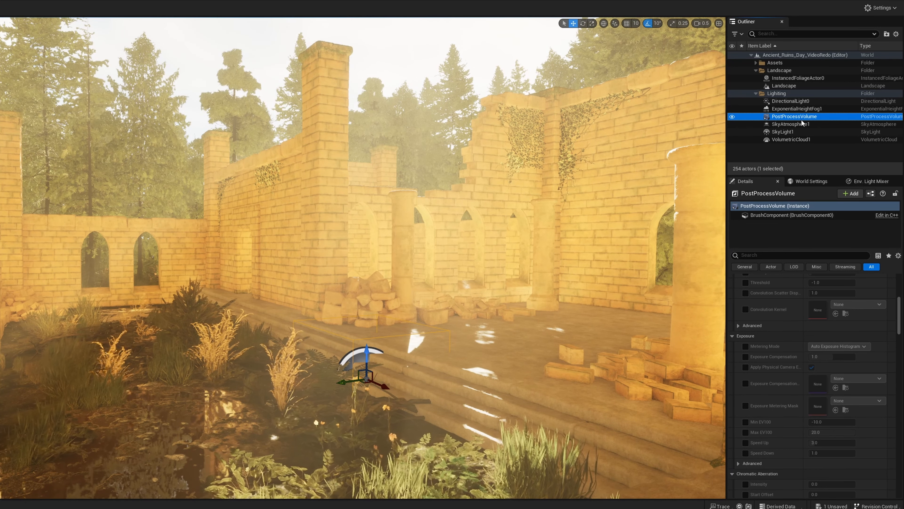
click(794, 101)
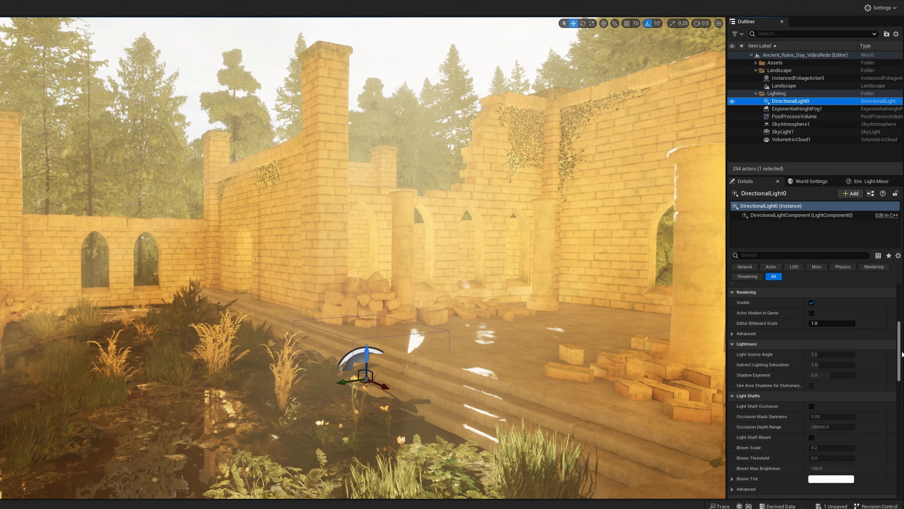
scroll(883, 349, up, 5)
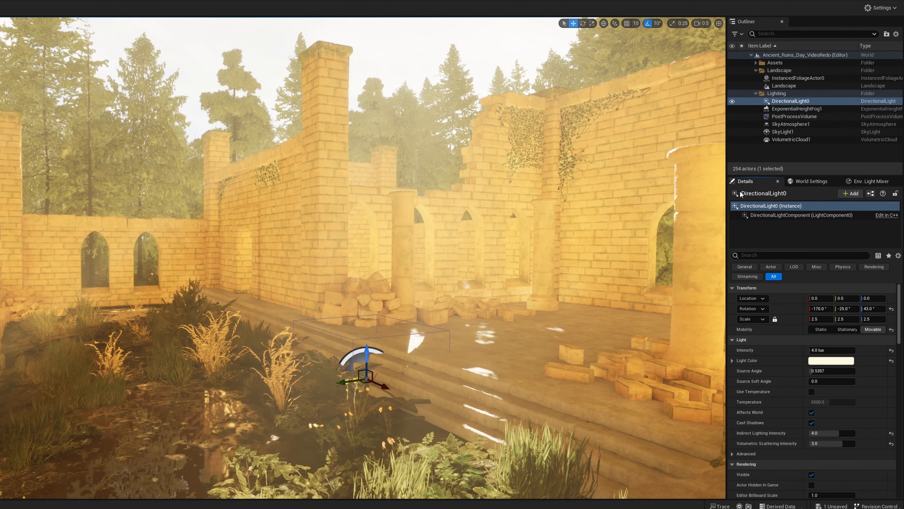
click(793, 117)
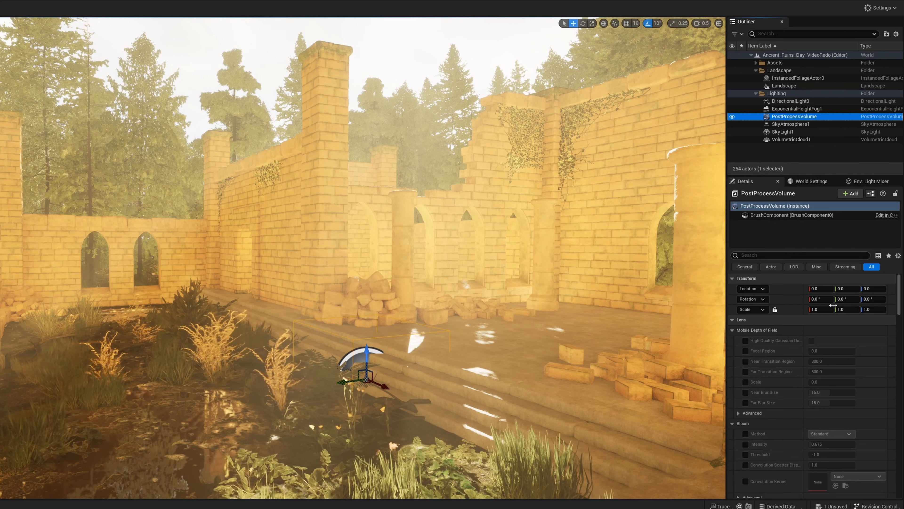
click(771, 255)
text(infi)
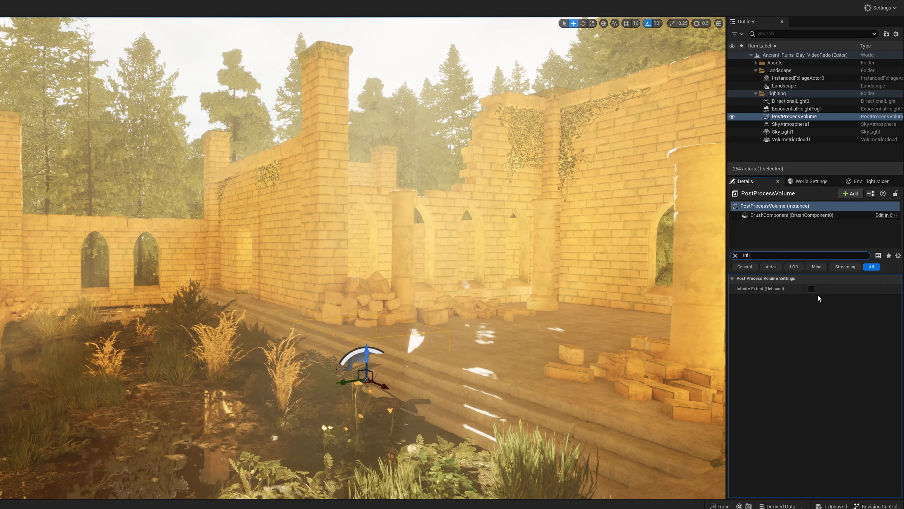
click(811, 288)
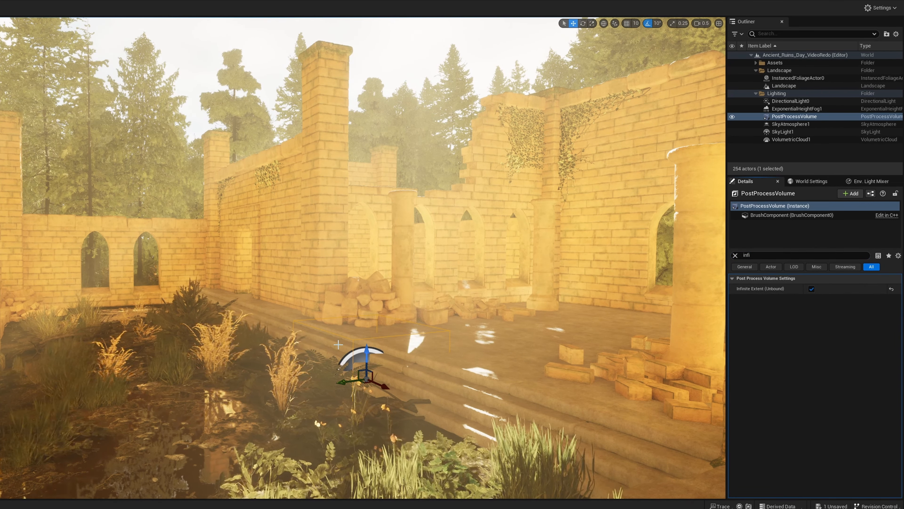
Override the PostProcessVolume's exposure metering mode and set it to Manual
double_click(755, 255)
text(expos)
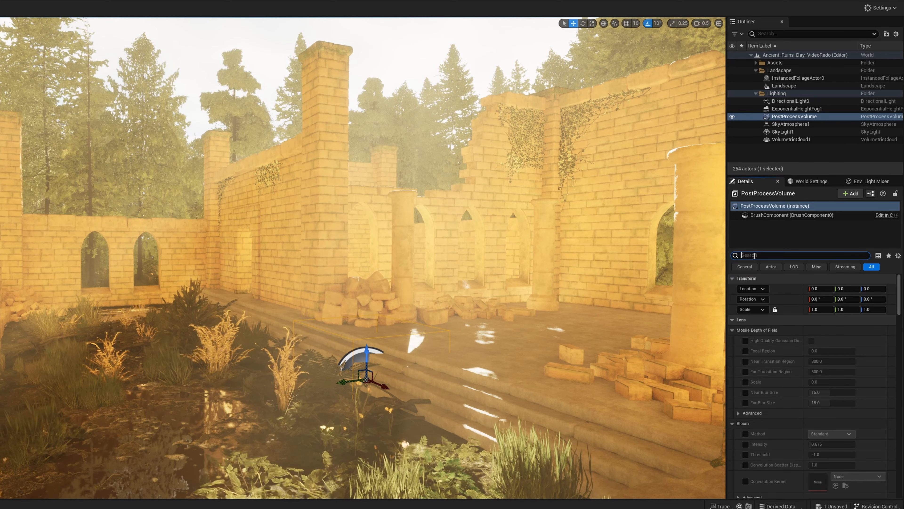
text(u)
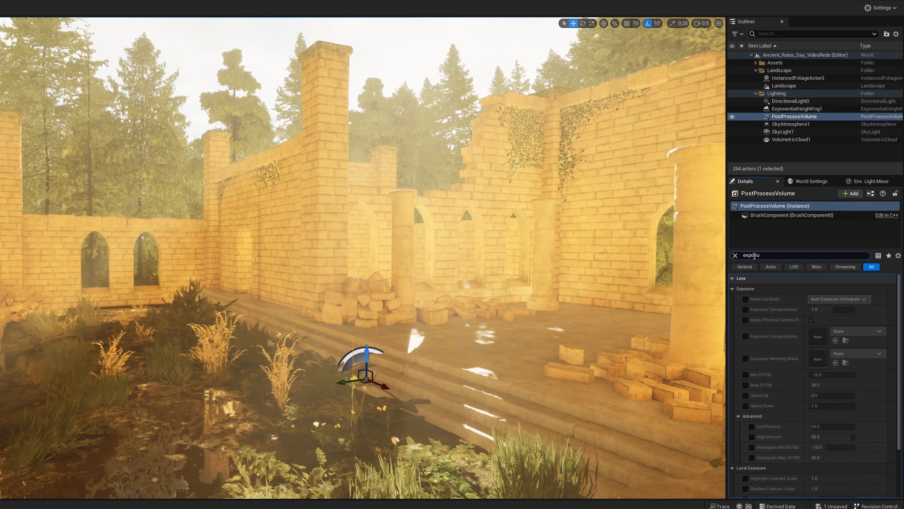
click(745, 300)
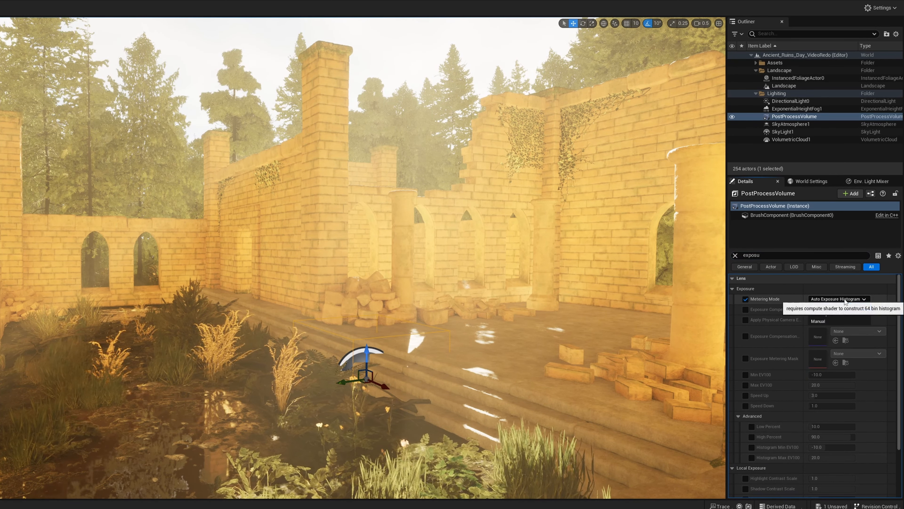
click(849, 299)
click(819, 324)
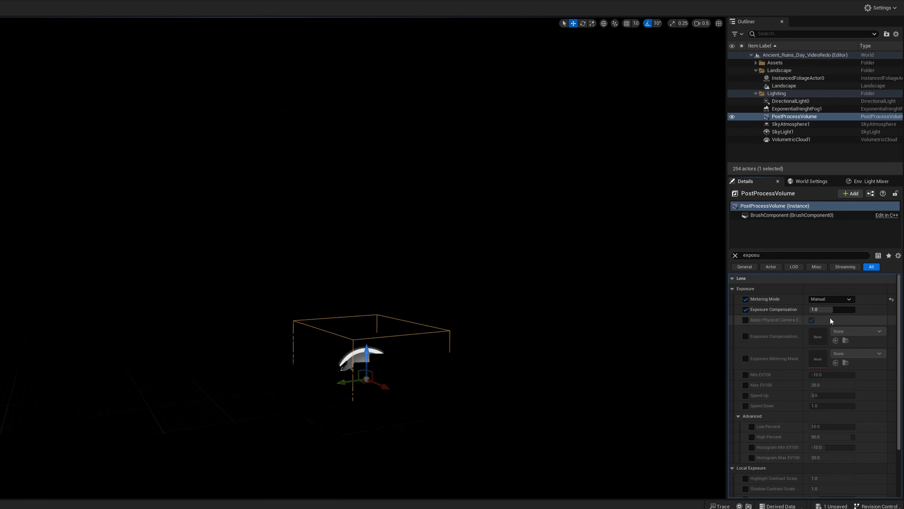
Override the PostProcessVolume's exposure compensation, set it to 13, and inspect the ruins' brightness
click(745, 309)
drag(828, 310, 851, 310)
click(823, 310)
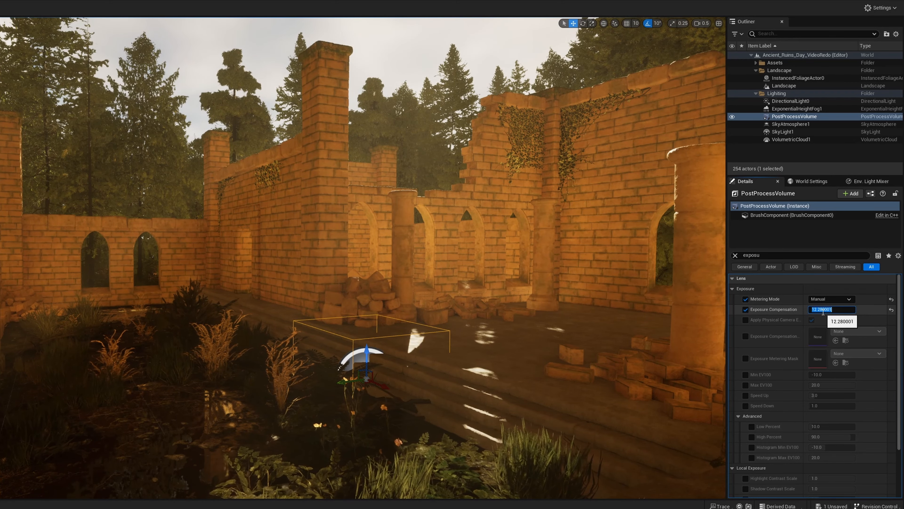
text(13)
key(Return)
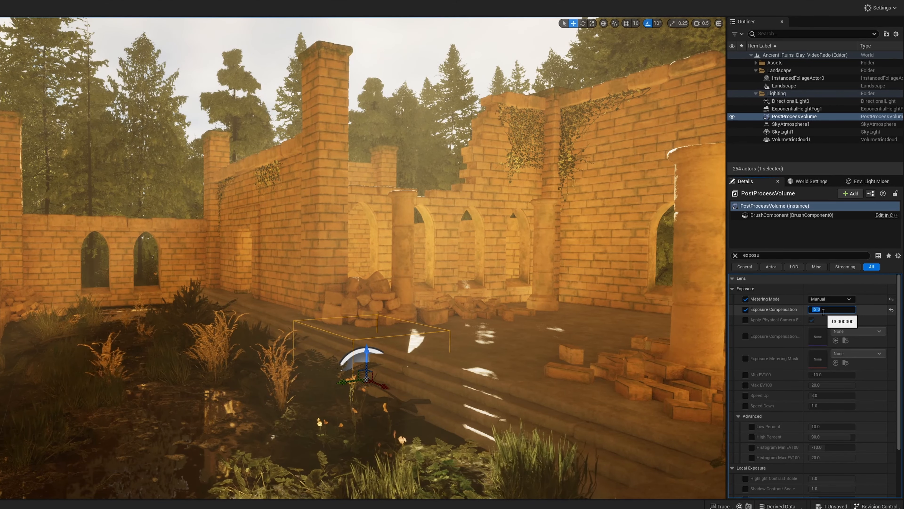
right_drag(382, 281, 320, 251)
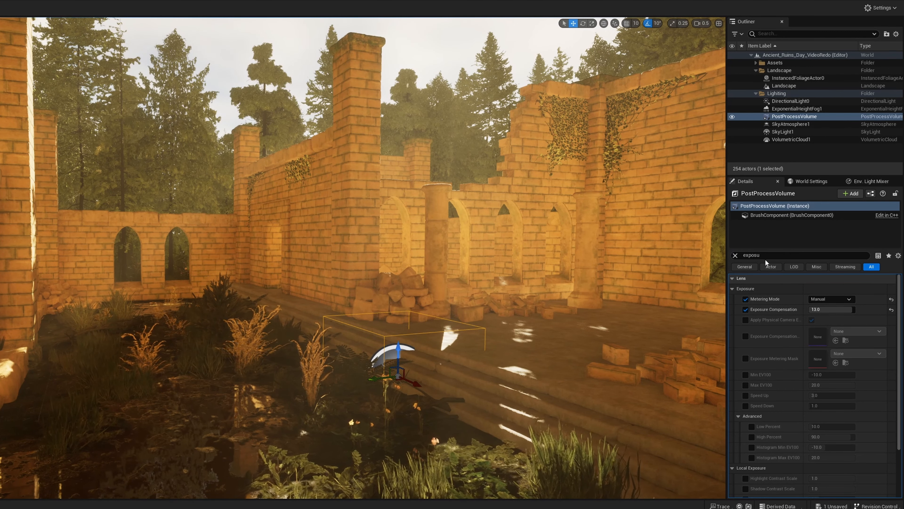
Enable the lens flare intensity override at 1.0 on the PostProcessVolume and inspect the scene
click(734, 255)
scroll(893, 344, up, 1)
scroll(893, 344, down, 5)
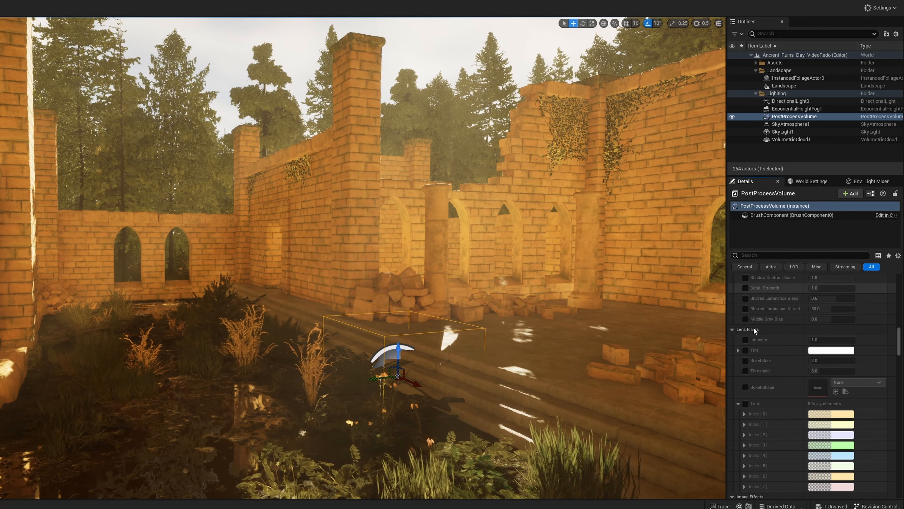
click(746, 340)
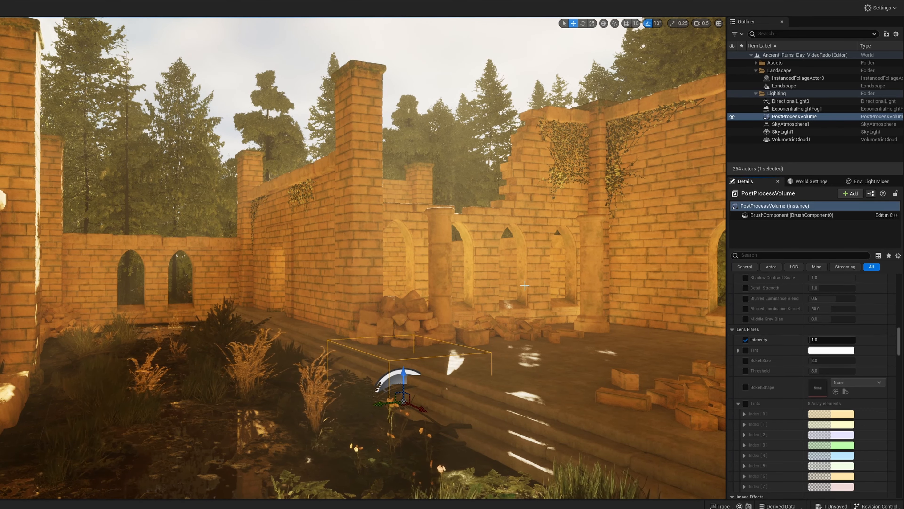
right_drag(525, 286, 489, 342)
Override the PostProcessVolume's vignette intensity, set it to 0.6, and inspect the darkened edges
scroll(823, 409, down, 7)
click(746, 396)
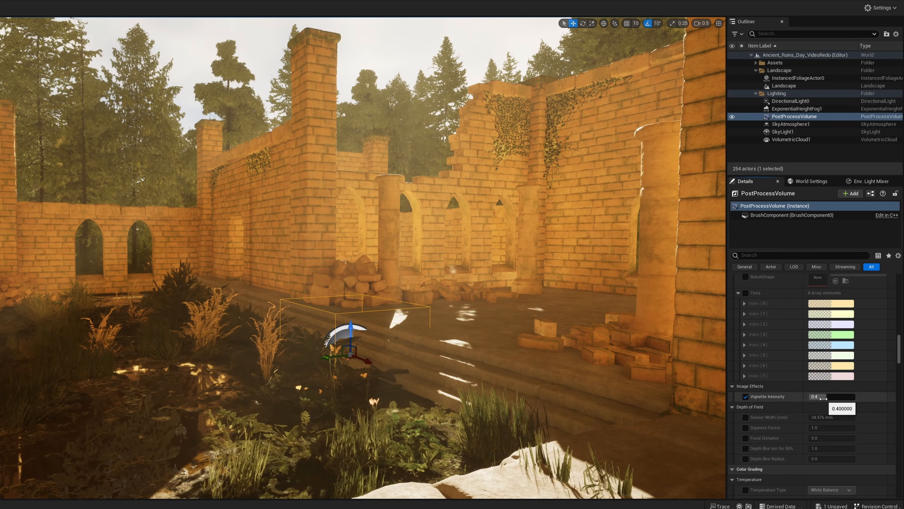
mouse_move(824, 396)
mouse_down()
mouse_move(849, 396)
mouse_move(838, 396)
mouse_up()
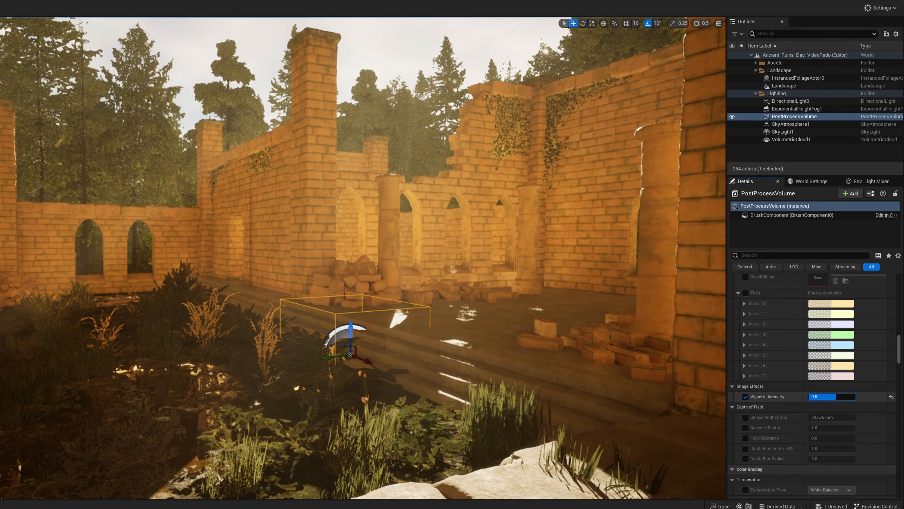
drag(838, 396, 836, 396)
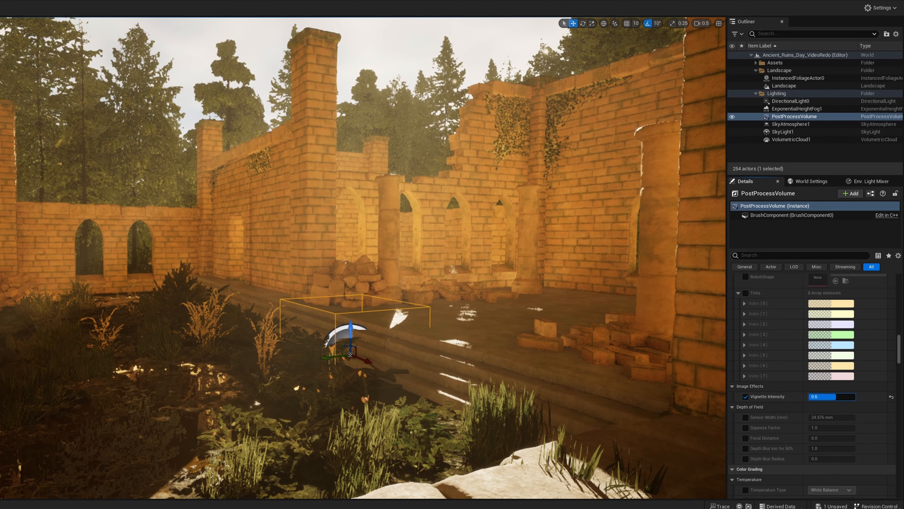
right_drag(340, 354, 395, 356)
Override the color grading temperature with the White Balance type and set Temp to 9000
scroll(745, 404, down, 6)
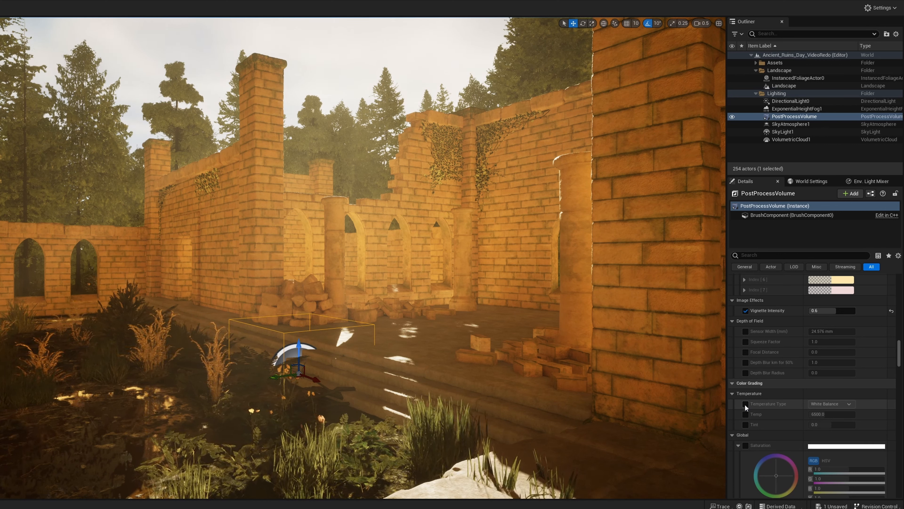
click(745, 404)
click(746, 414)
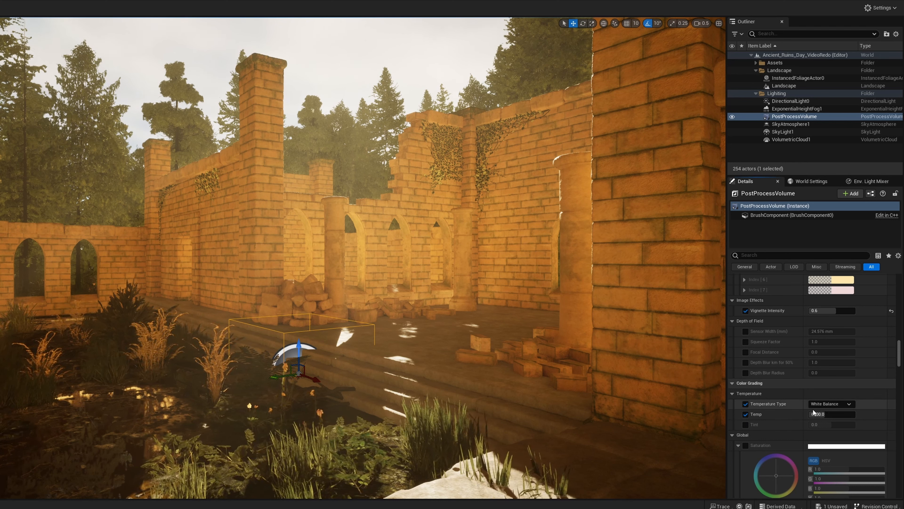
click(822, 414)
text(9)
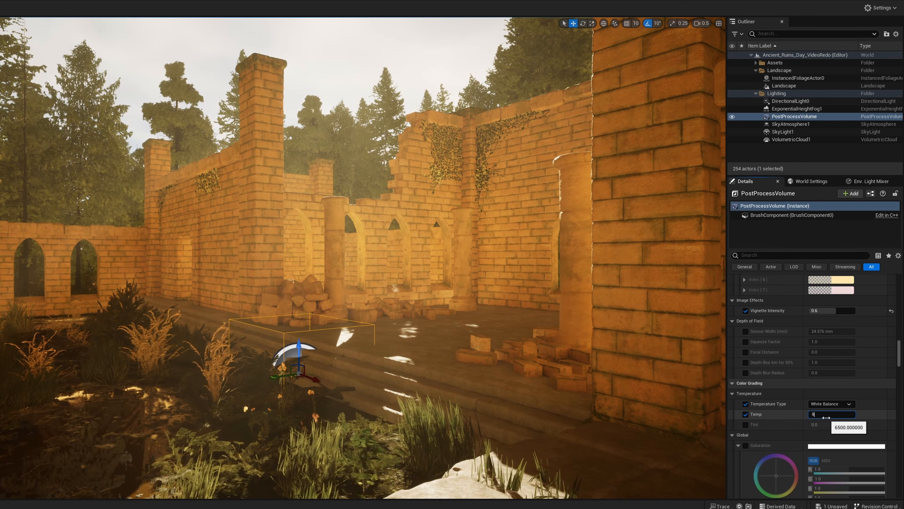
text(000)
key(Return)
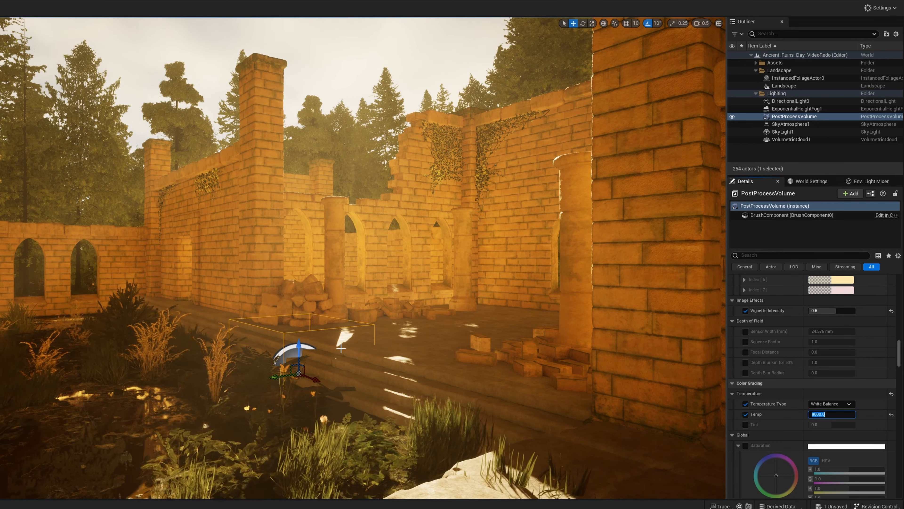
Override global illumination with Lumen, setting scene lighting quality to 2 and scene detail to 4, and raise the final gather quality
scroll(892, 395, down, 10)
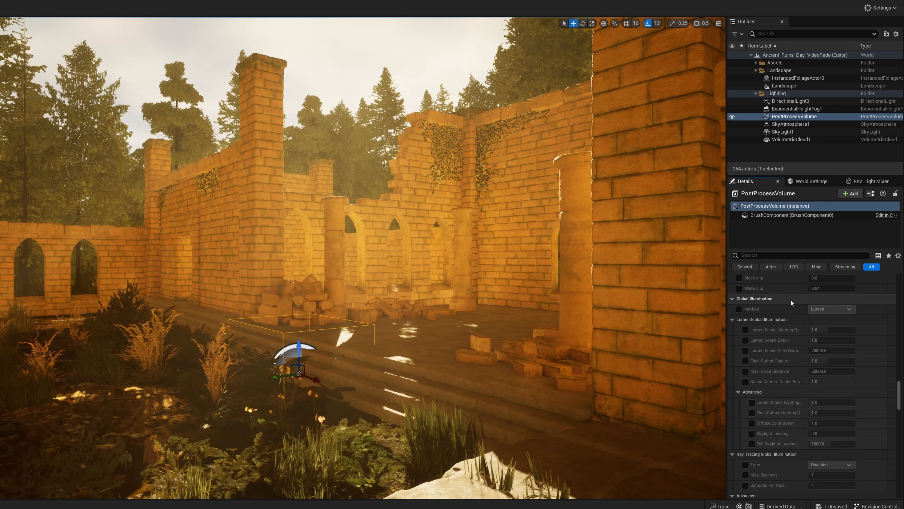
click(740, 308)
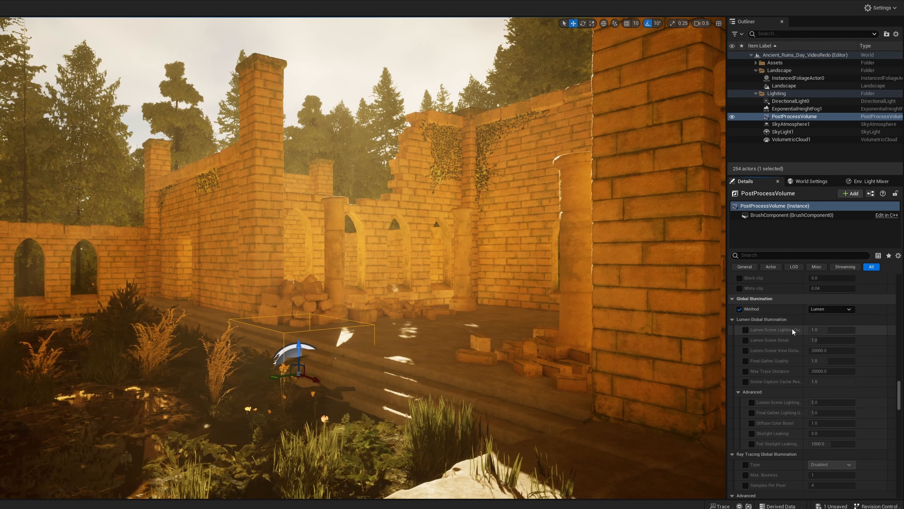
click(834, 309)
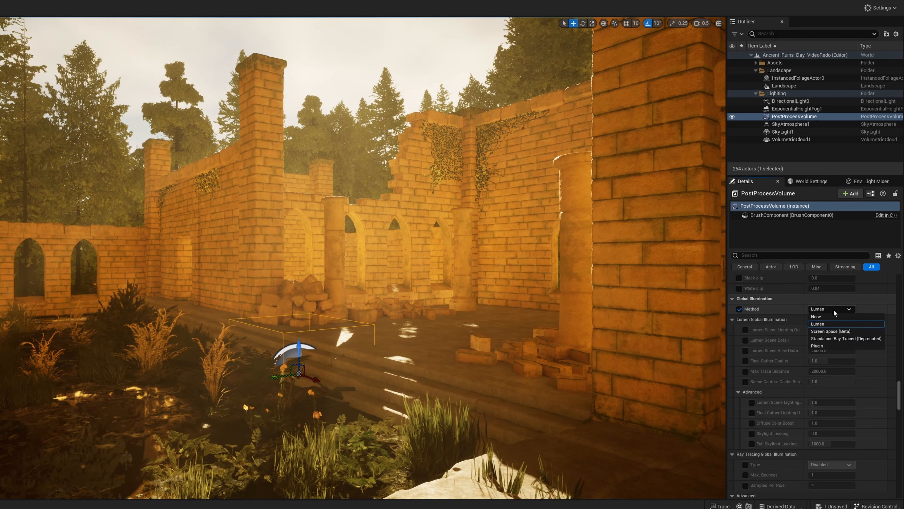
click(815, 312)
click(745, 331)
click(746, 341)
click(745, 361)
drag(815, 330, 822, 361)
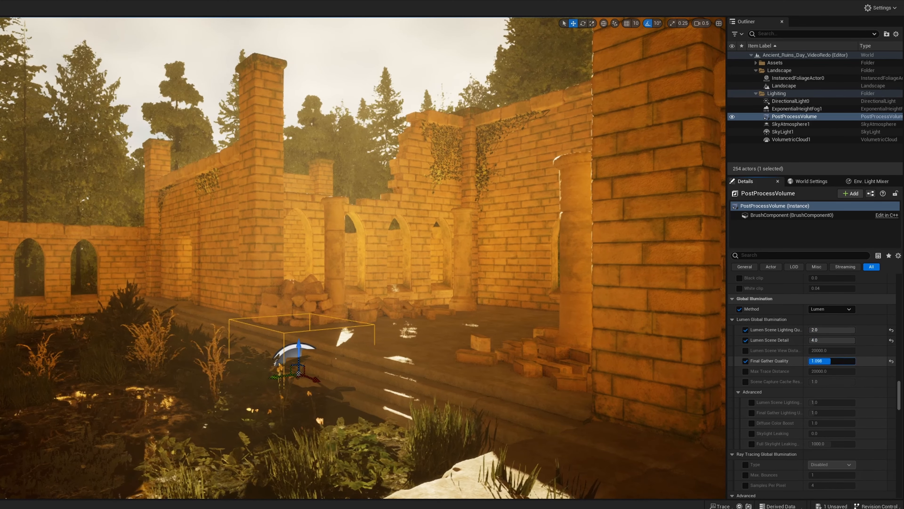
Override reflections with Lumen at quality 2, ray lighting mode Project Default, and high quality translucency enabled
scroll(800, 401, down, 10)
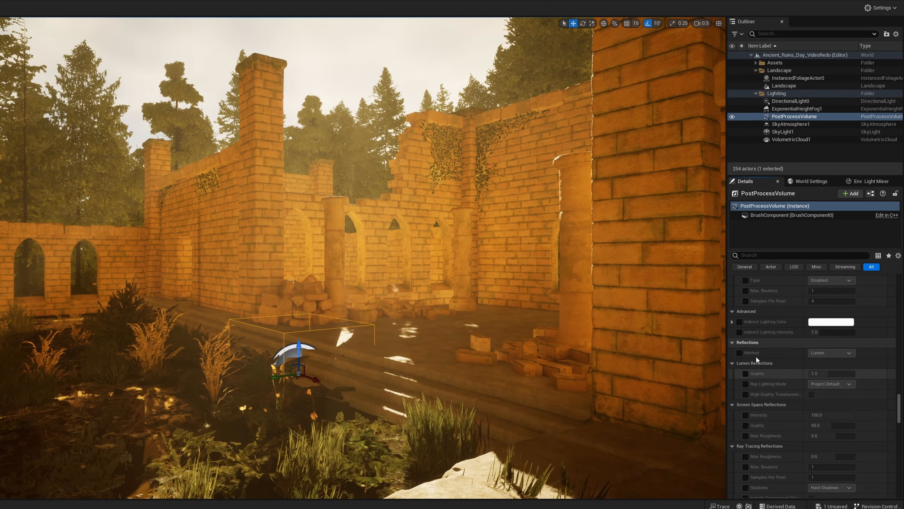
click(740, 352)
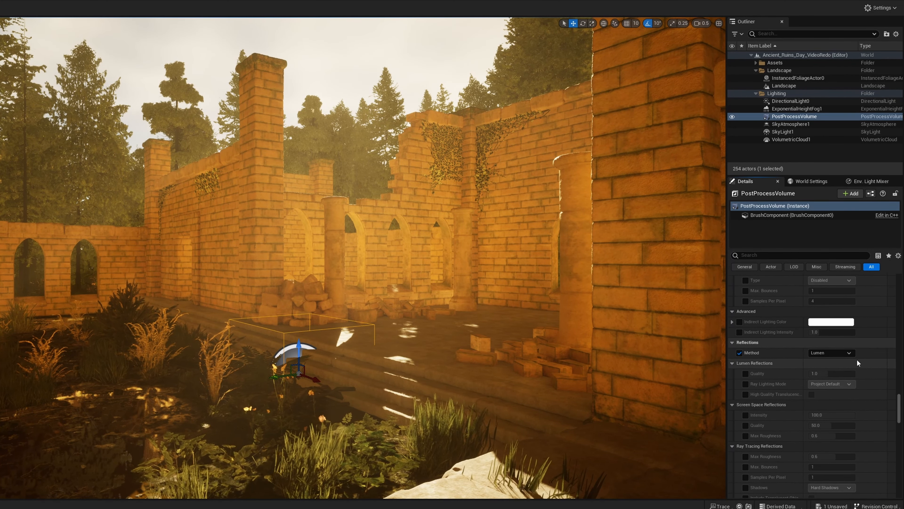
click(746, 373)
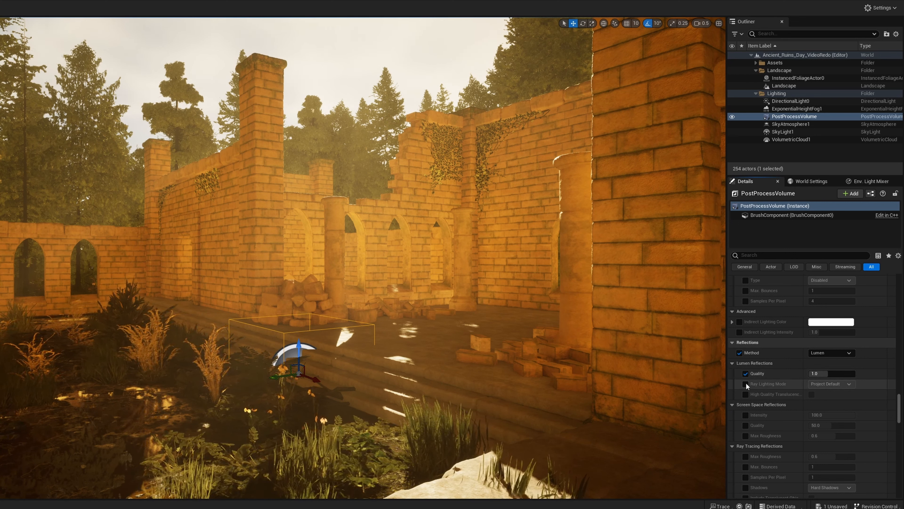
click(746, 383)
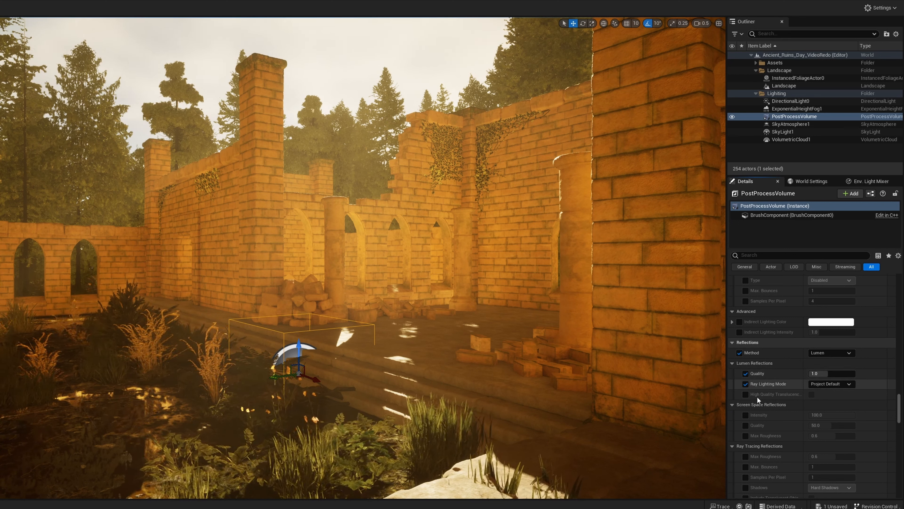
click(812, 393)
click(819, 374)
text(2)
key(Return)
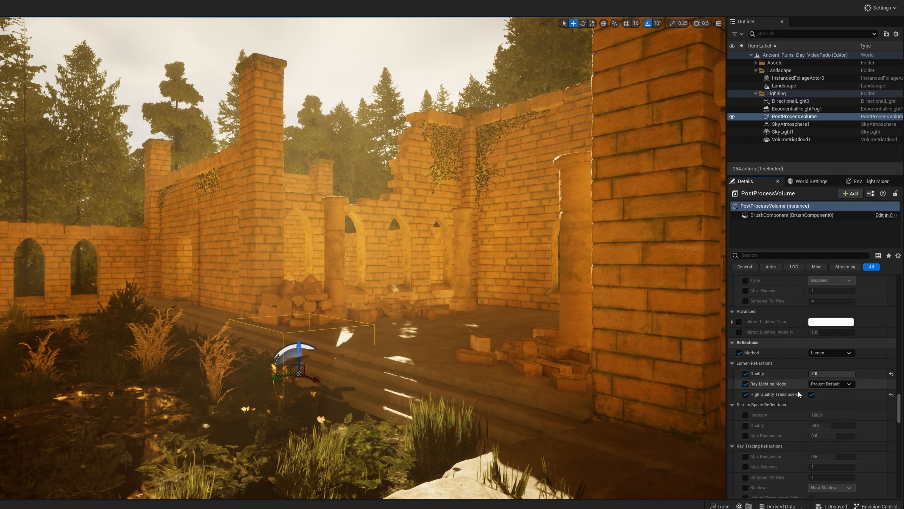
Override the PostProcessVolume's ambient occlusion, setting its intensity to 1.0 and its radius to 500
scroll(798, 390, down, 5)
scroll(798, 393, down, 2)
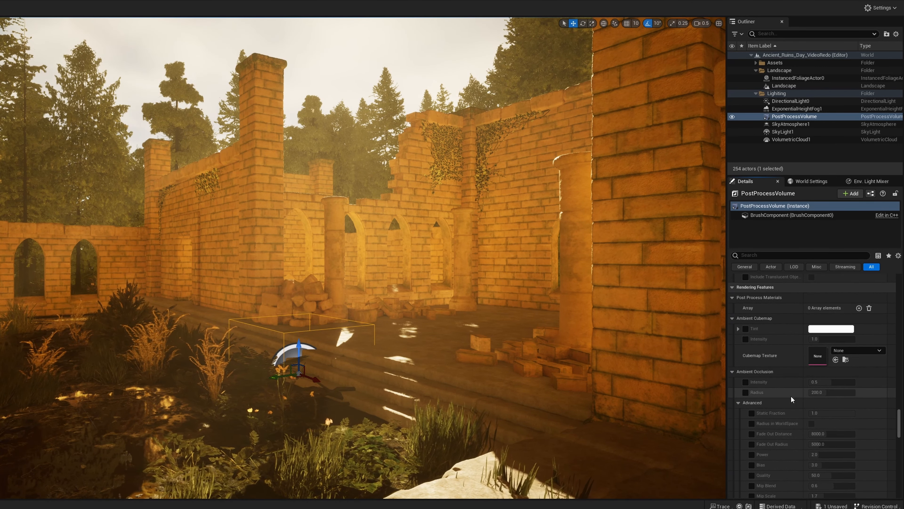
click(746, 382)
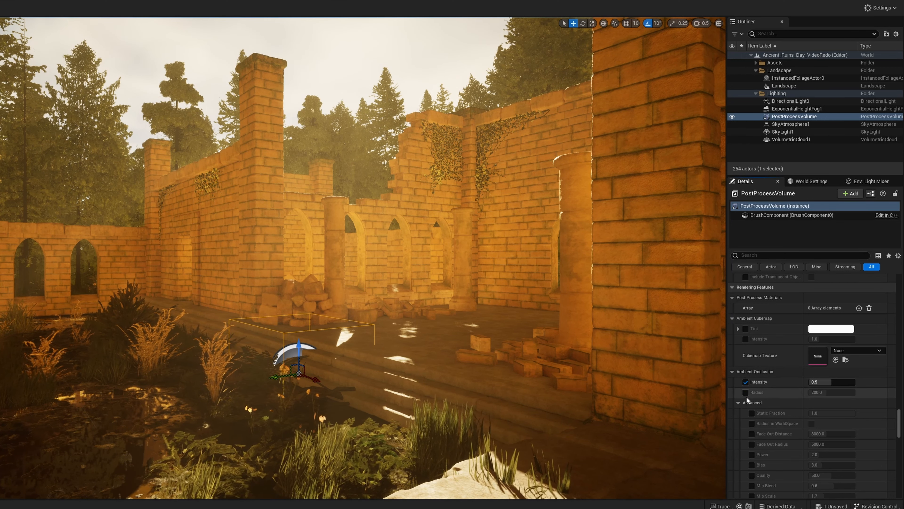
click(745, 392)
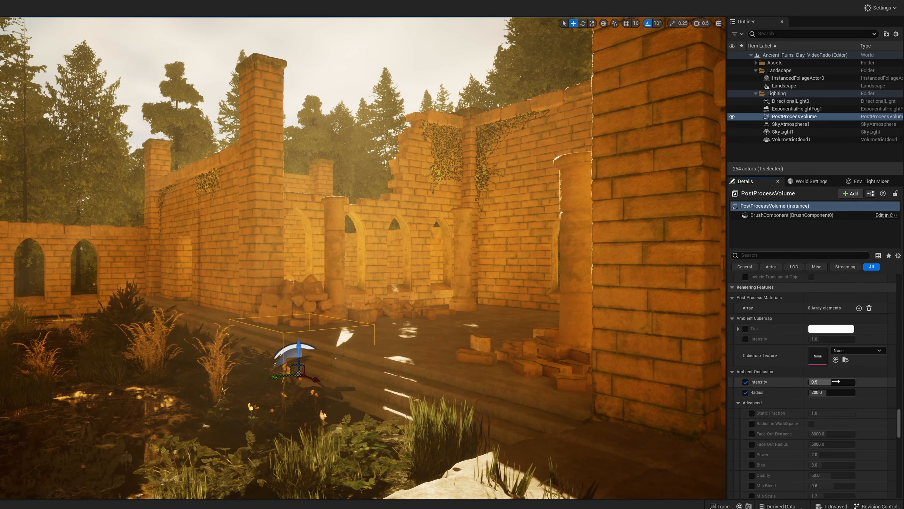
drag(837, 381, 855, 392)
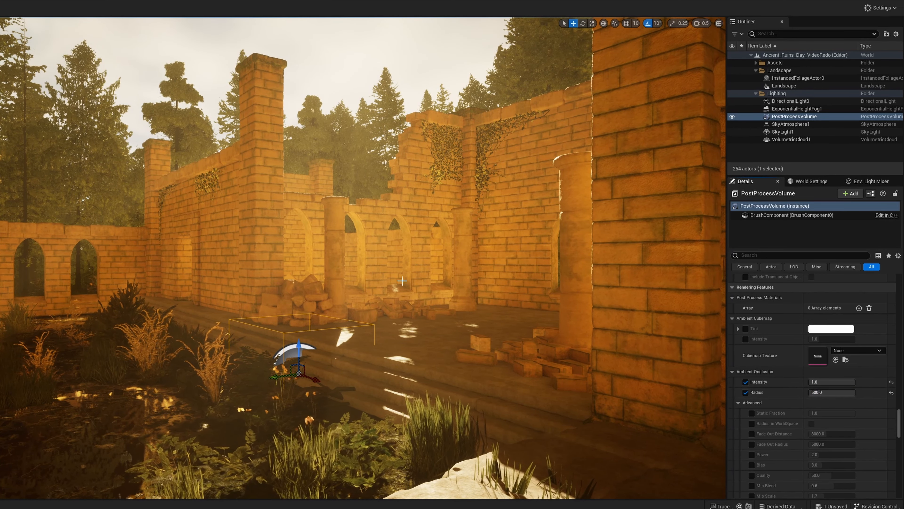
Examine the ambient occlusion shading on the stone wall's joints and corners up close and from across the courtyard
right_drag(473, 331, 433, 345)
scroll(473, 331, down, 1)
key(w)
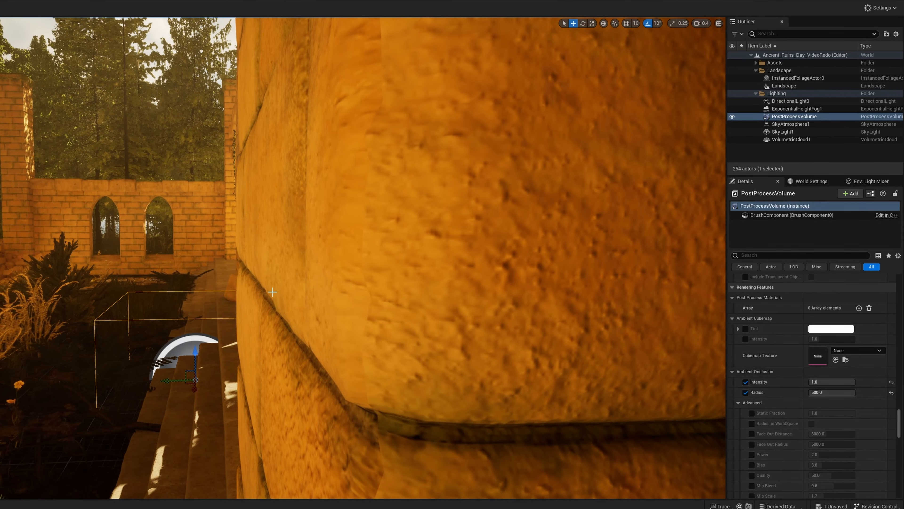
key(s)
right_drag(273, 293, 329, 290)
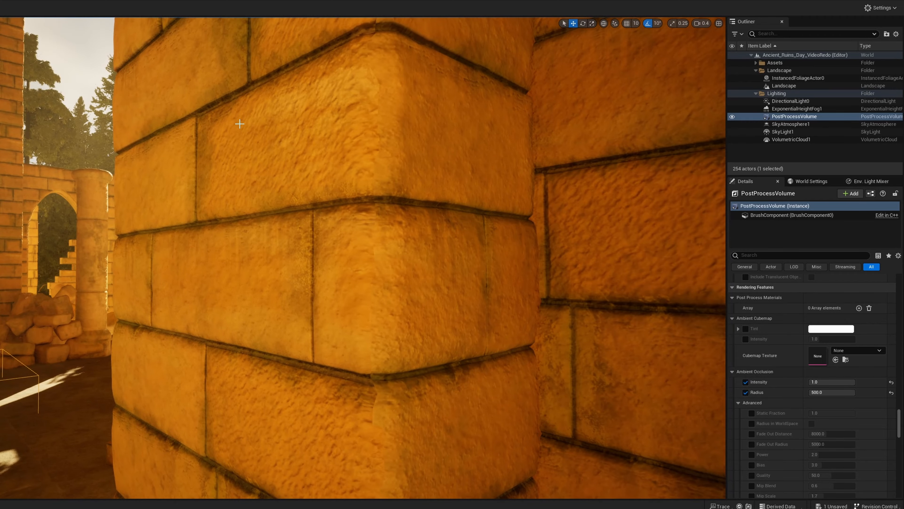
key(s)
right_drag(268, 89, 221, 128)
key(w)
right_drag(292, 233, 244, 249)
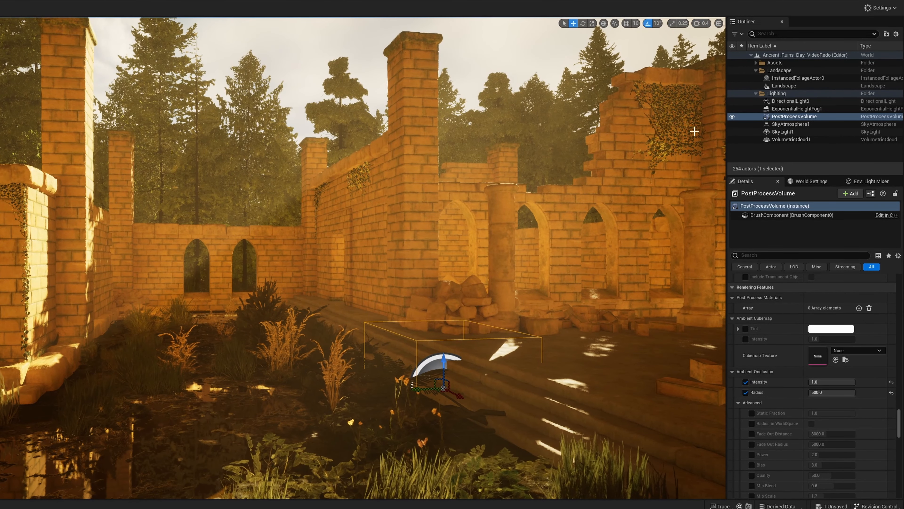
Review the planet and atmosphere settings of SkyAtmosphere1
click(790, 124)
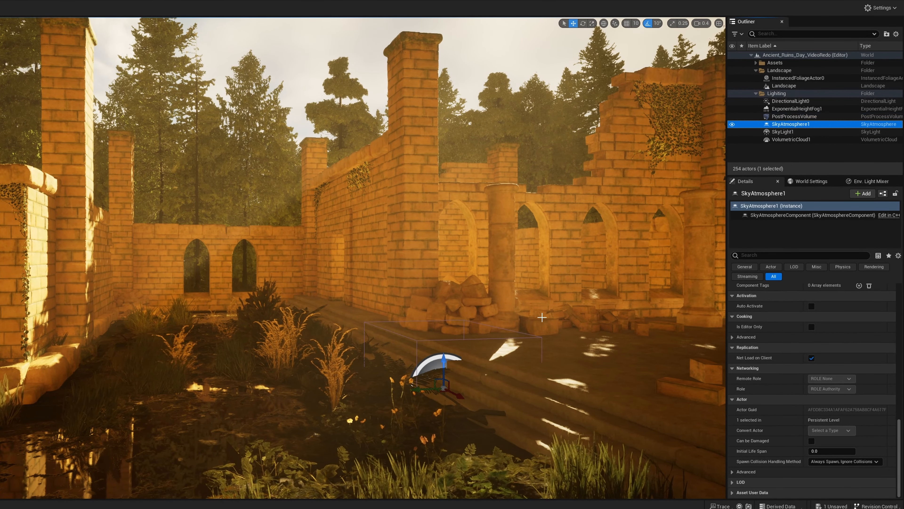
scroll(811, 392, up, 10)
scroll(811, 356, up, 3)
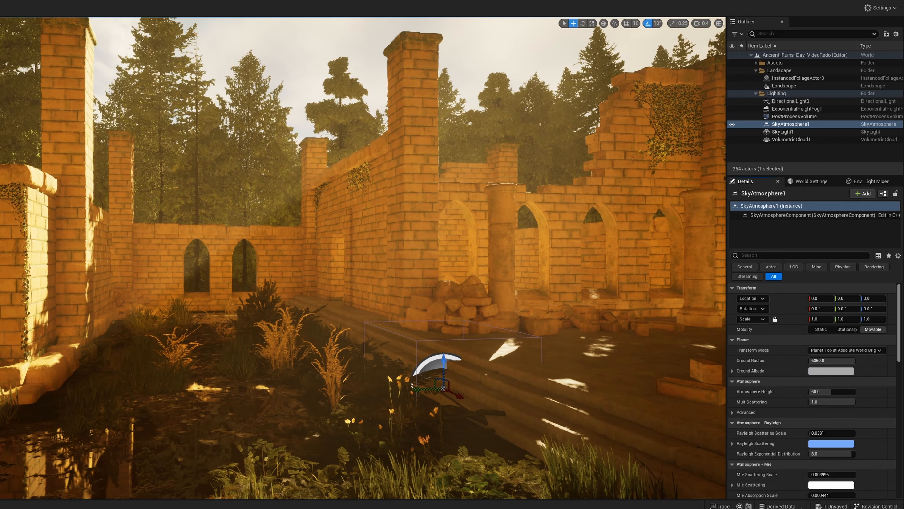
mouse_move(363, 256)
right_down()
mouse_move(360, 210)
mouse_move(143, 137)
mouse_move(320, 217)
mouse_move(335, 253)
mouse_move(370, 260)
right_up()
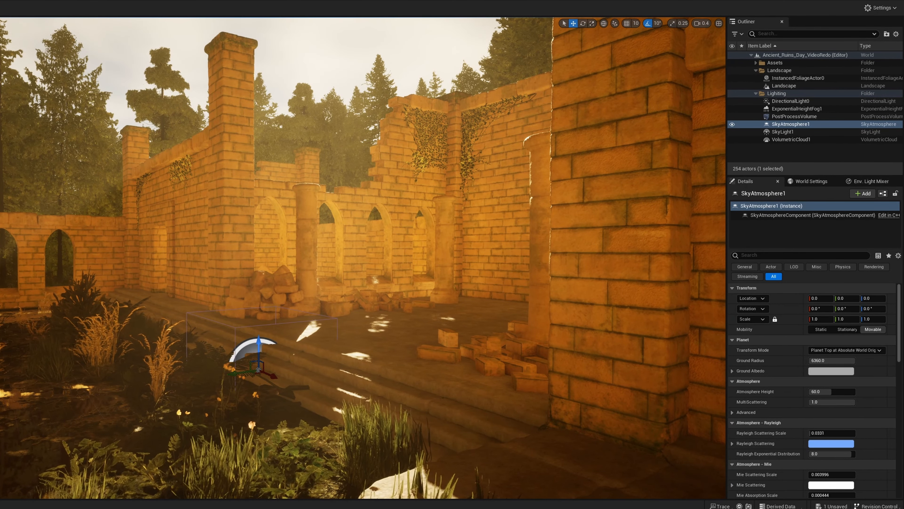
Set the intensity scale of SkyLight1 to 0.1
click(781, 132)
scroll(486, 275, up, 2)
scroll(494, 287, down, 6)
scroll(490, 289, up, 3)
mouse_move(438, 278)
right_down()
mouse_move(477, 352)
mouse_move(454, 315)
mouse_move(439, 335)
mouse_move(499, 361)
mouse_move(398, 279)
mouse_move(422, 281)
right_up()
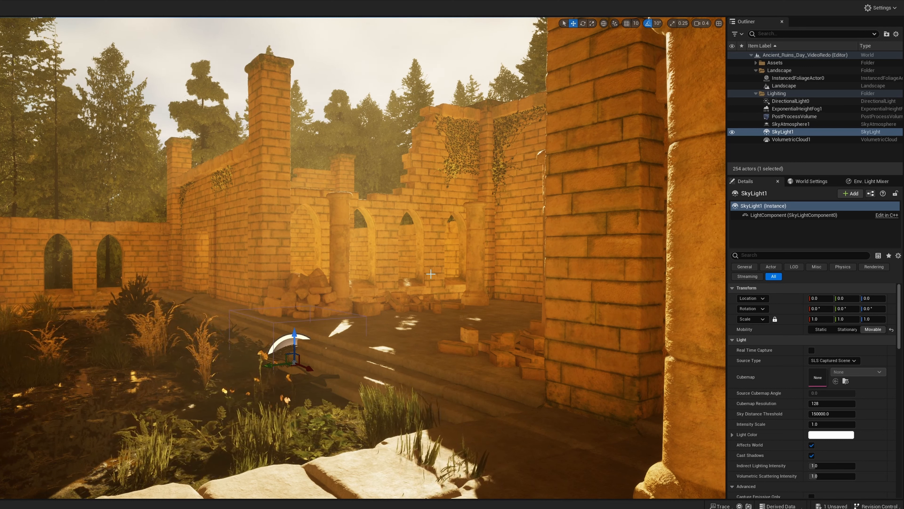
click(825, 425)
text(0.1)
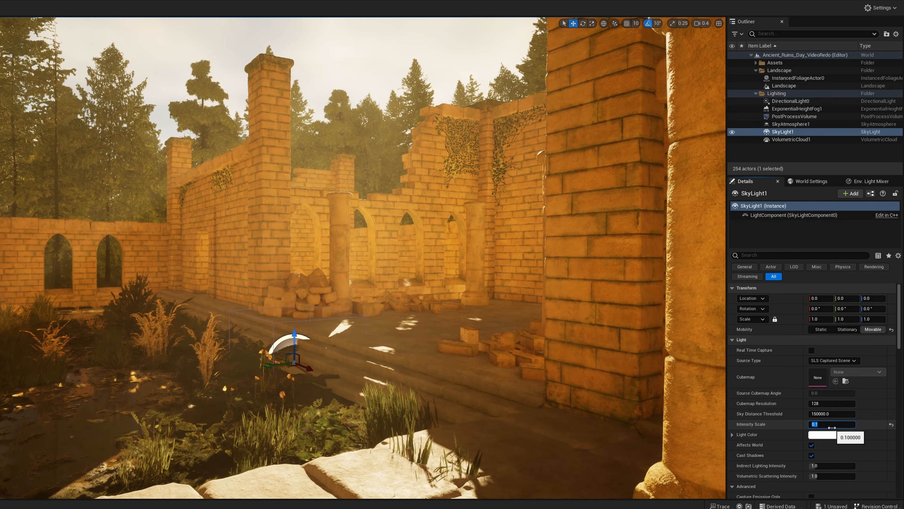
key(Return)
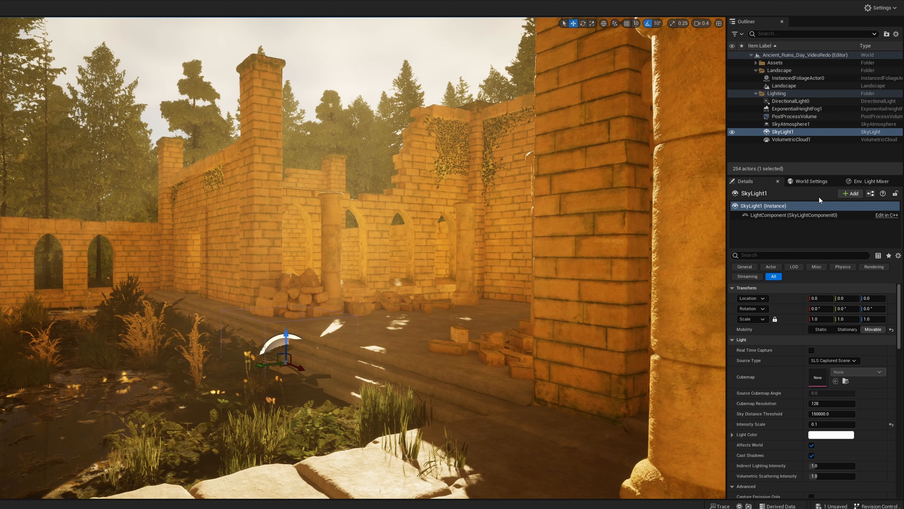
Examine the sky above the ruins and set VolumetricCloud1's layer bottom altitude to 20
click(798, 140)
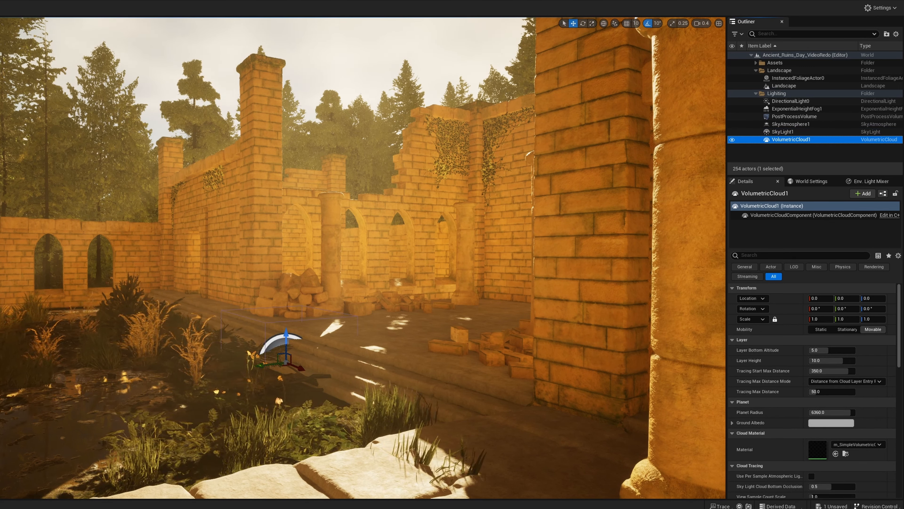
right_drag(469, 254, 423, 186)
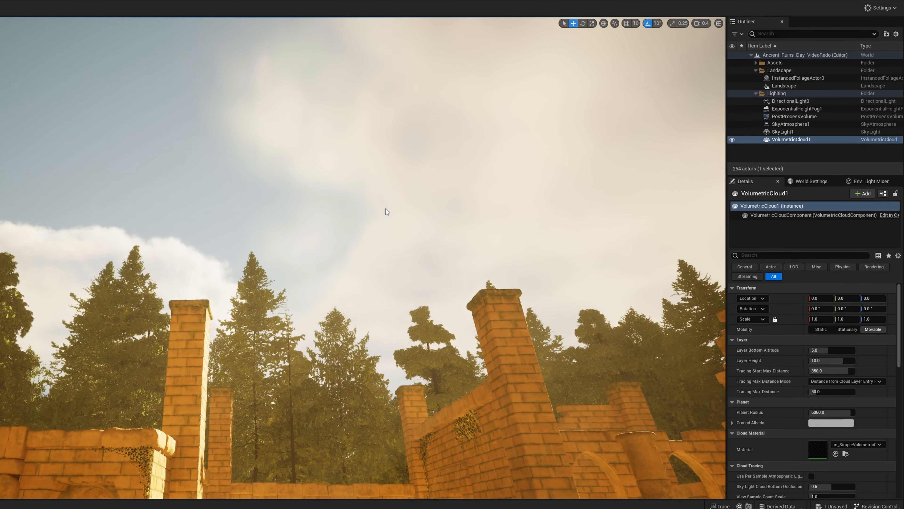
right_drag(370, 206, 397, 239)
right_drag(288, 178, 331, 174)
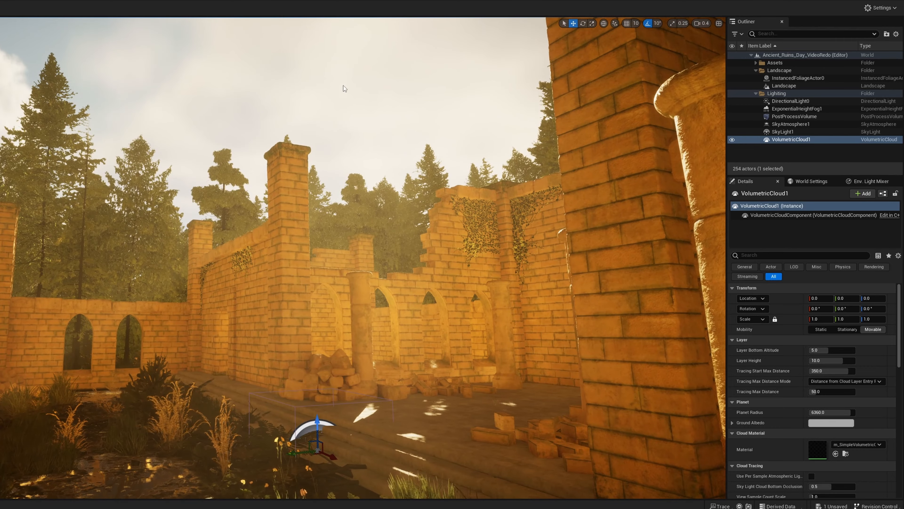
right_drag(343, 87, 321, 46)
right_drag(289, 174, 286, 207)
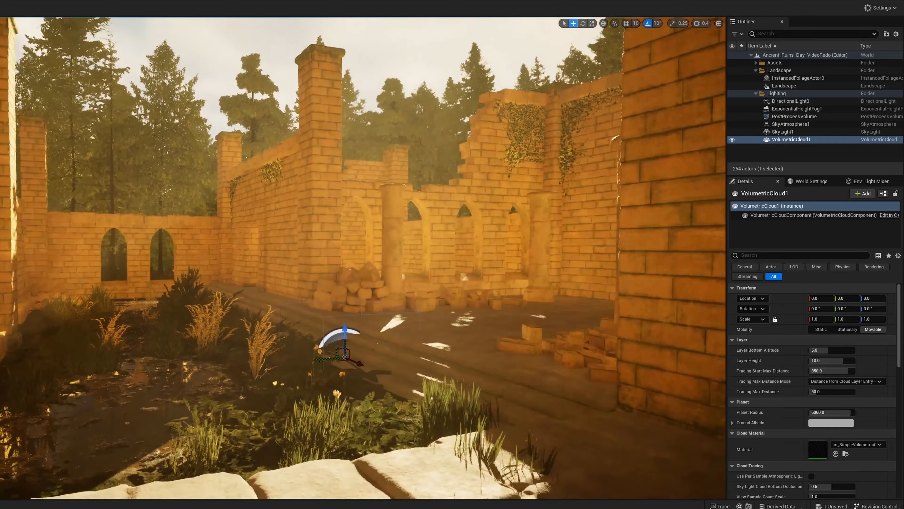
key(ctrl+z)
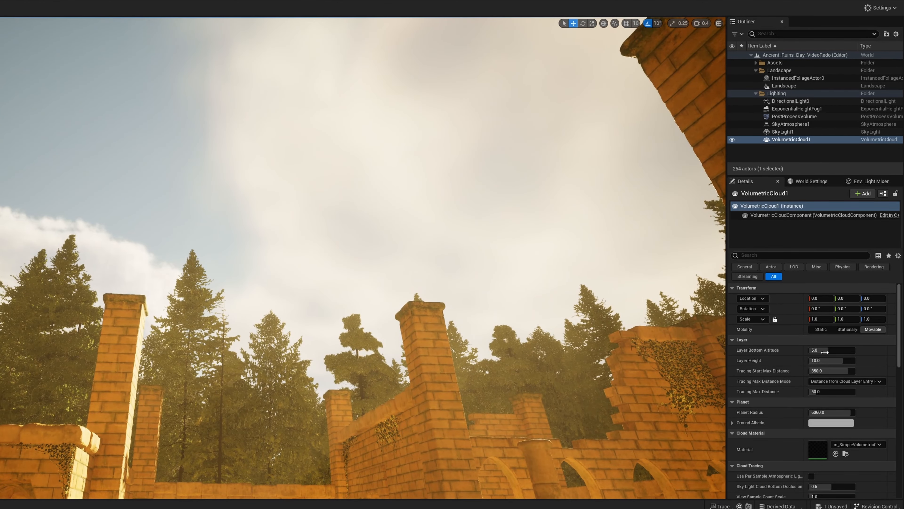
click(824, 351)
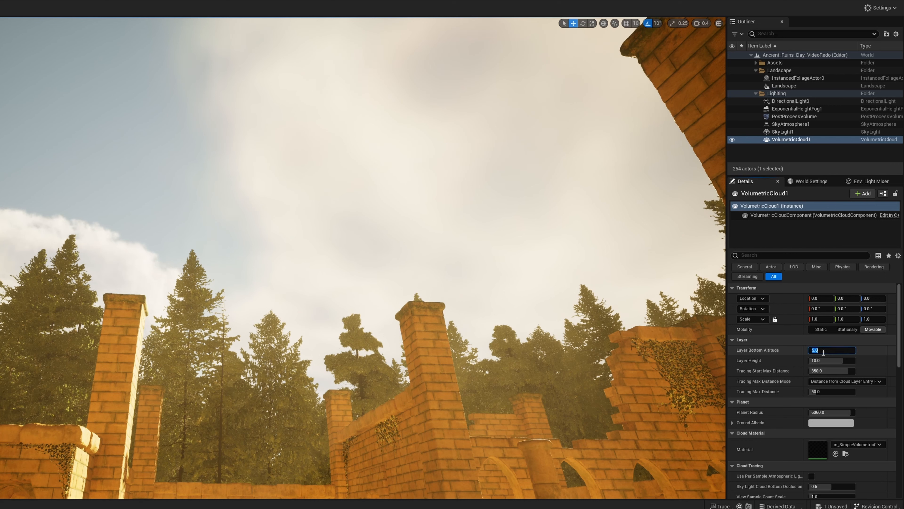
text(20)
key(Return)
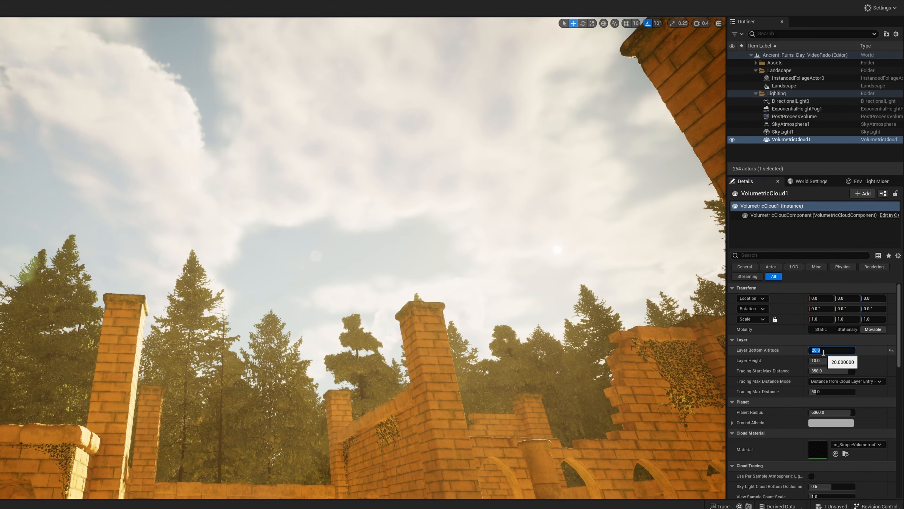
Set VolumetricCloud1's layer height to 20 and its tracing start max distance to 300
click(834, 363)
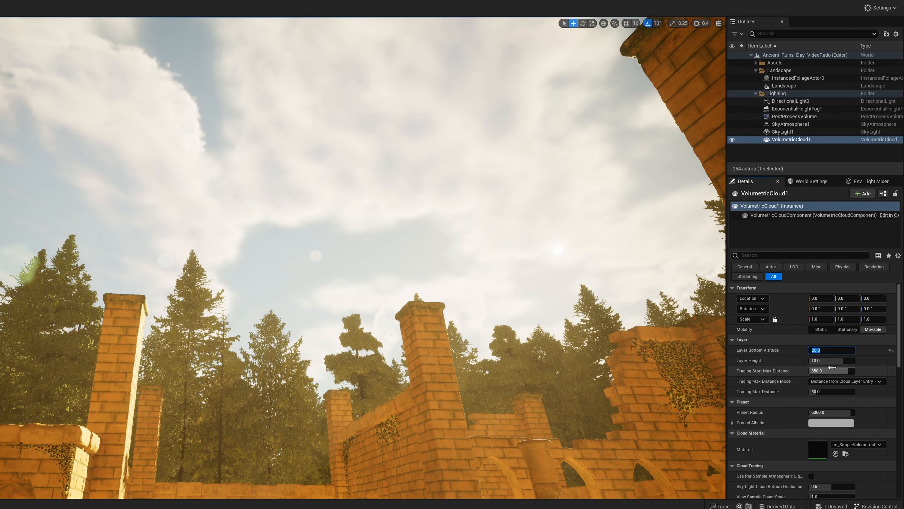
text(20)
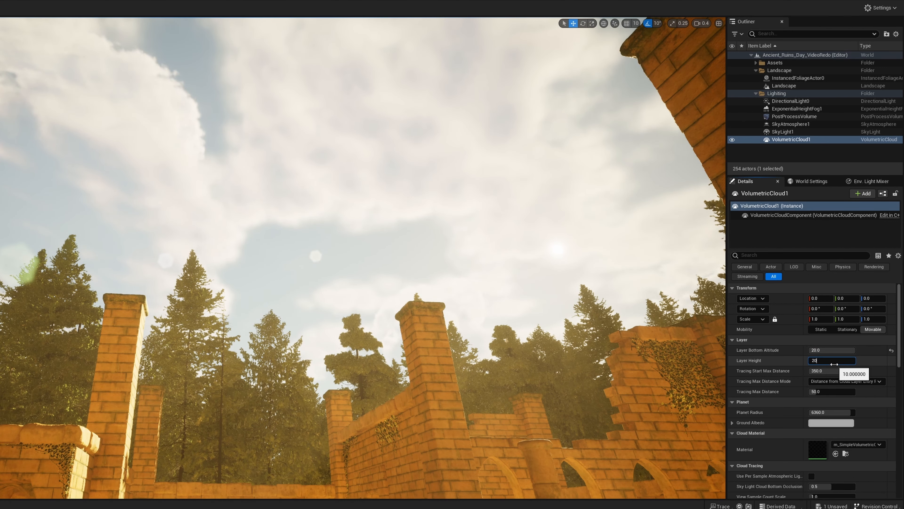
key(Return)
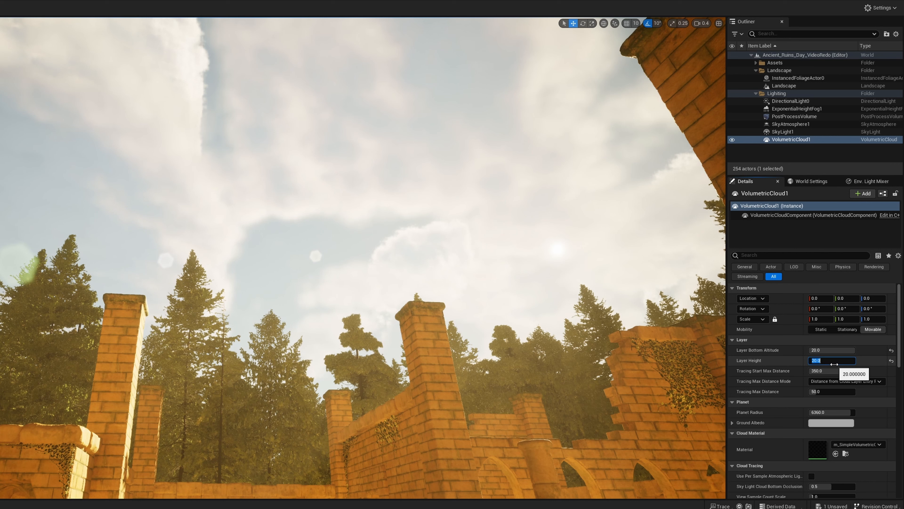
click(834, 371)
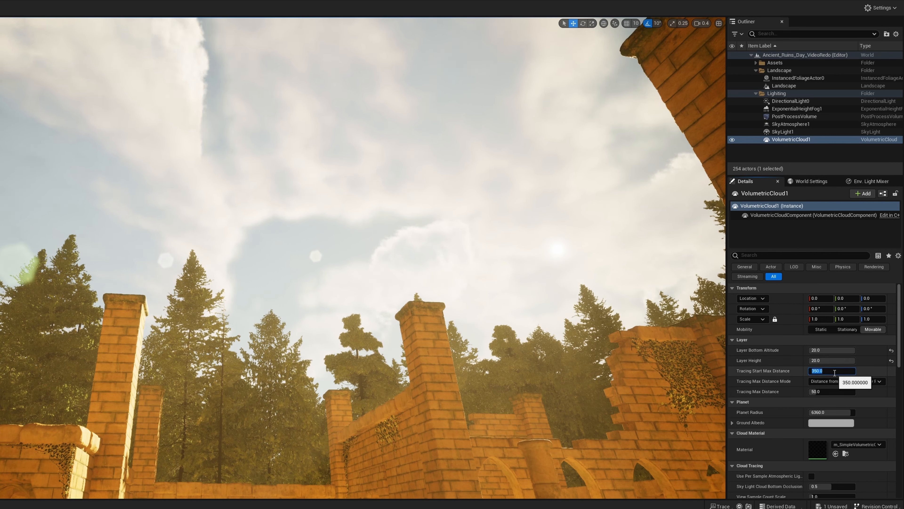
text(30)
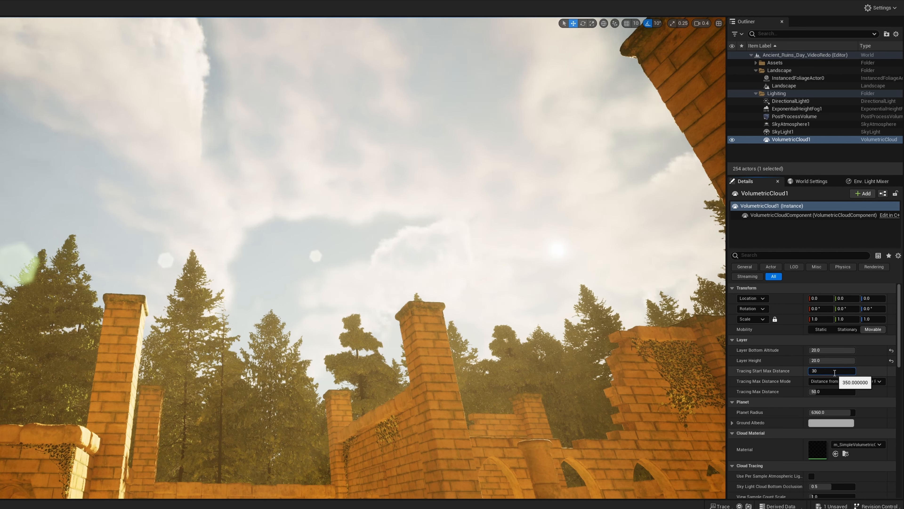
text(0)
key(Return)
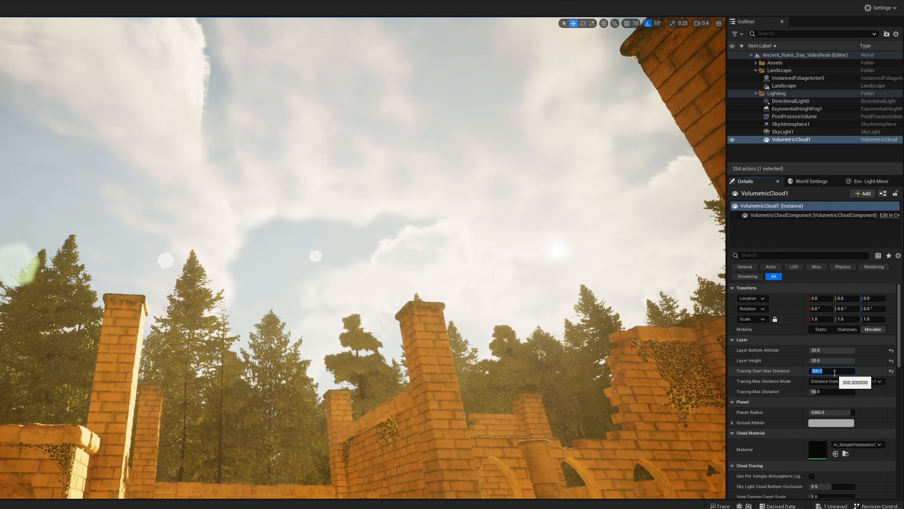
Examine how the adjusted clouds look over the ruins and the courtyard
mouse_move(424, 292)
right_down()
mouse_move(588, 414)
mouse_move(571, 440)
mouse_move(347, 217)
mouse_move(338, 250)
right_up()
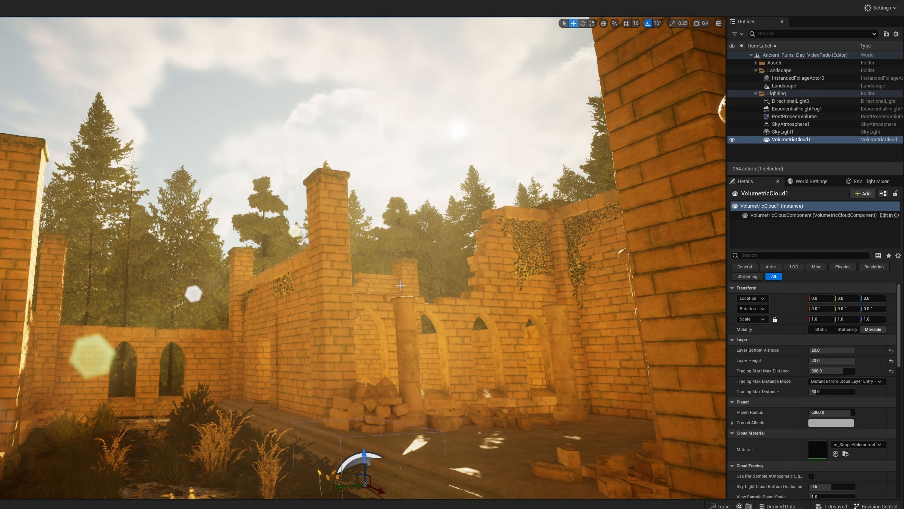
right_drag(400, 285, 327, 312)
key(s)
key(w)
key(d)
key(w)
key(s)
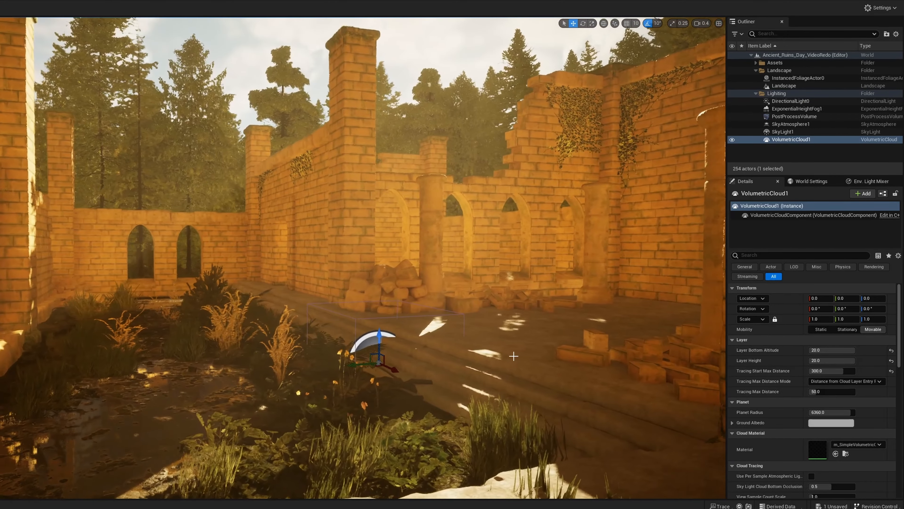
Review the fog density, height falloff and inscattering settings of ExponentialHeightFog1
click(797, 109)
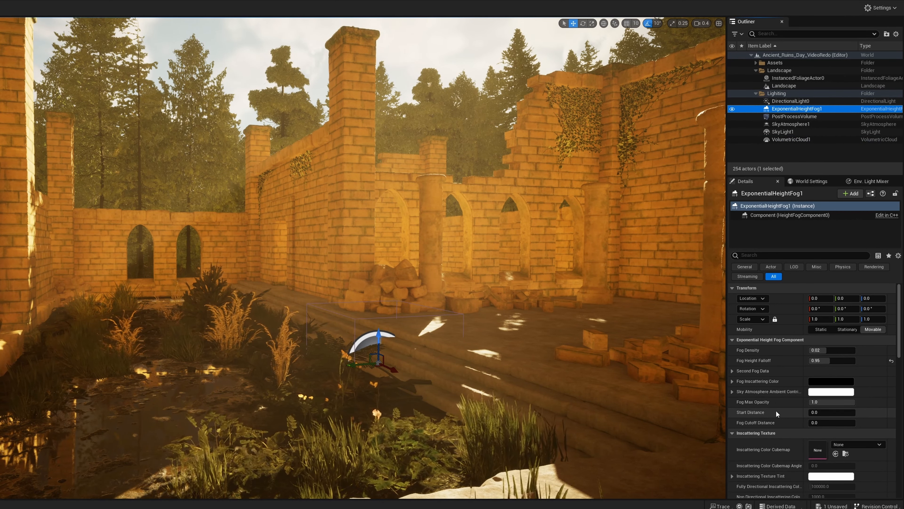
scroll(780, 422, down, 2)
scroll(769, 426, up, 2)
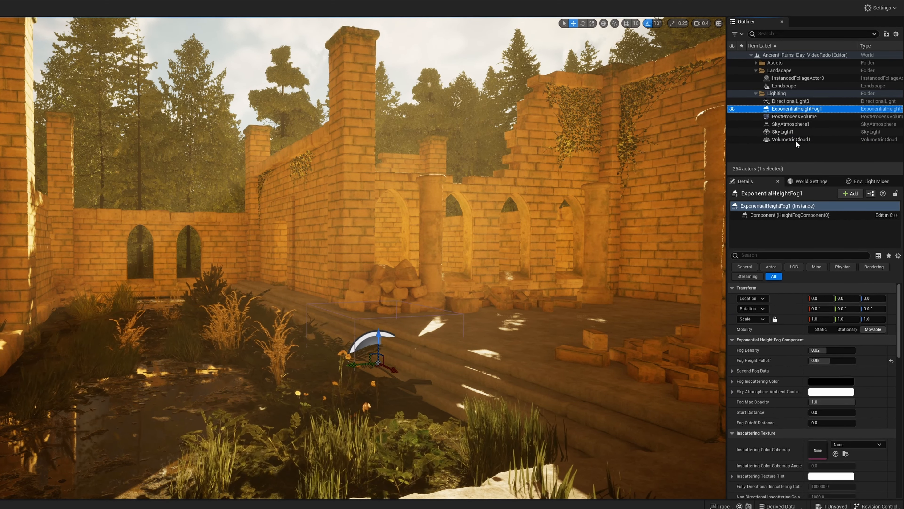
Inspect the lit courtyard, pond and walls from several angles, with the viewport in game view
drag(379, 336, 398, 77)
right_drag(398, 77, 459, 61)
key(w)
key(s)
key(w)
right_drag(302, 283, 338, 353)
mouse_move(388, 249)
right_down()
mouse_move(379, 278)
mouse_move(349, 285)
mouse_move(372, 246)
mouse_move(309, 251)
mouse_move(379, 255)
right_up()
key(d)
key(g)
key(s)
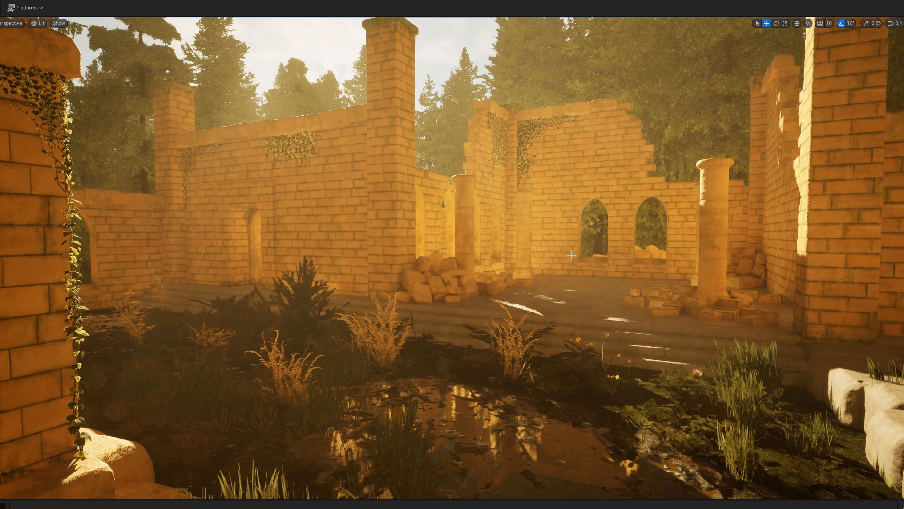